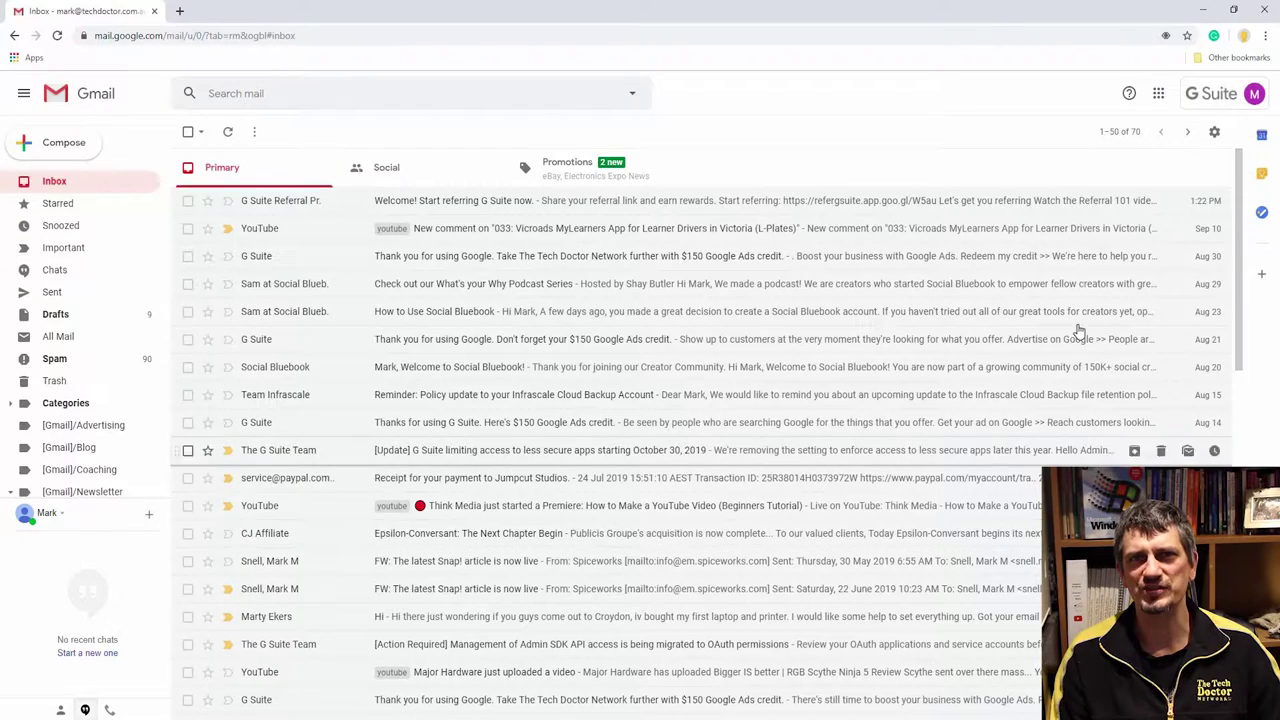
# Step: Open Gmail's General settings from the gear menu, review them, and save changes
pyautogui.click(1214, 132)
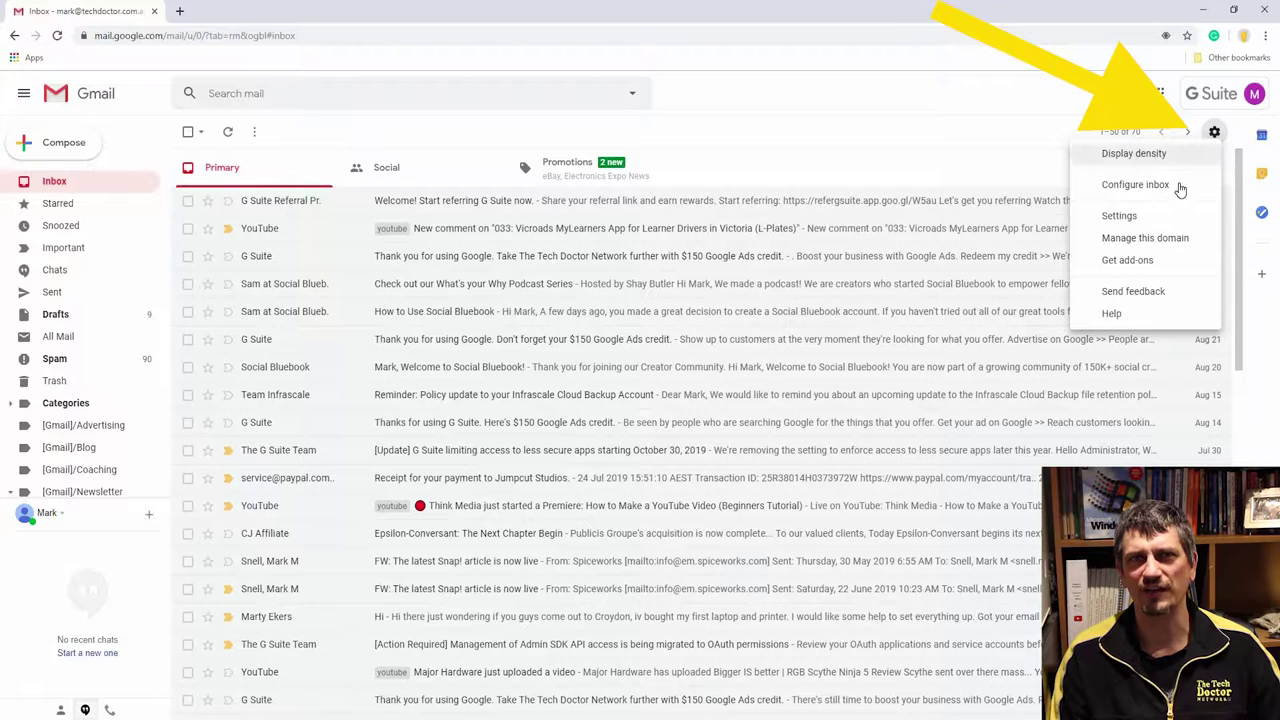
pyautogui.click(1153, 215)
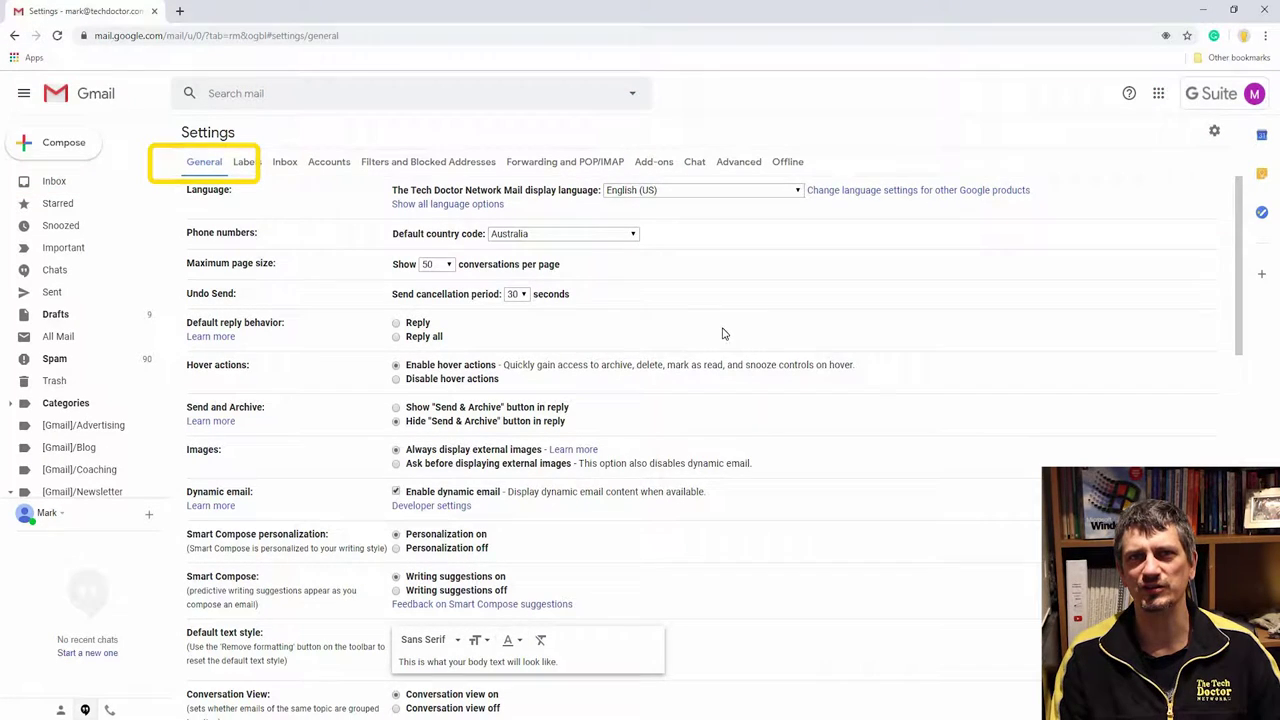
pyautogui.scroll(-5, 866, 396)
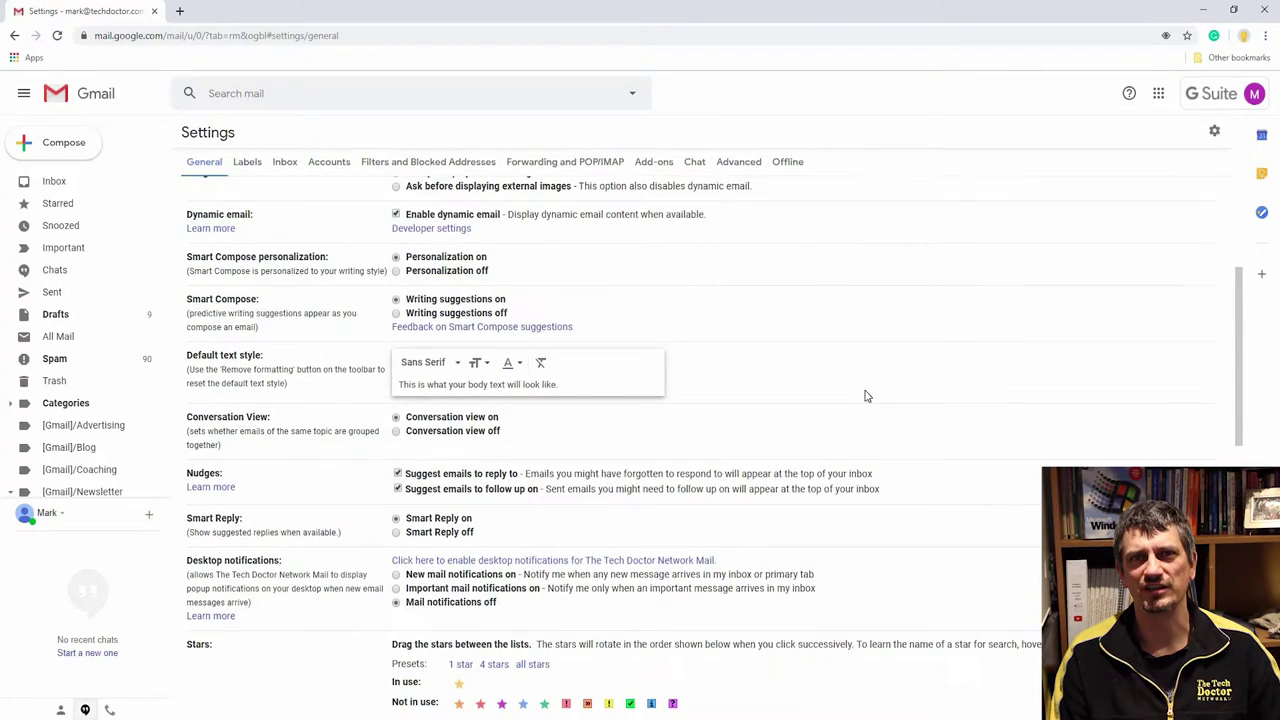
pyautogui.scroll(-3, 866, 396)
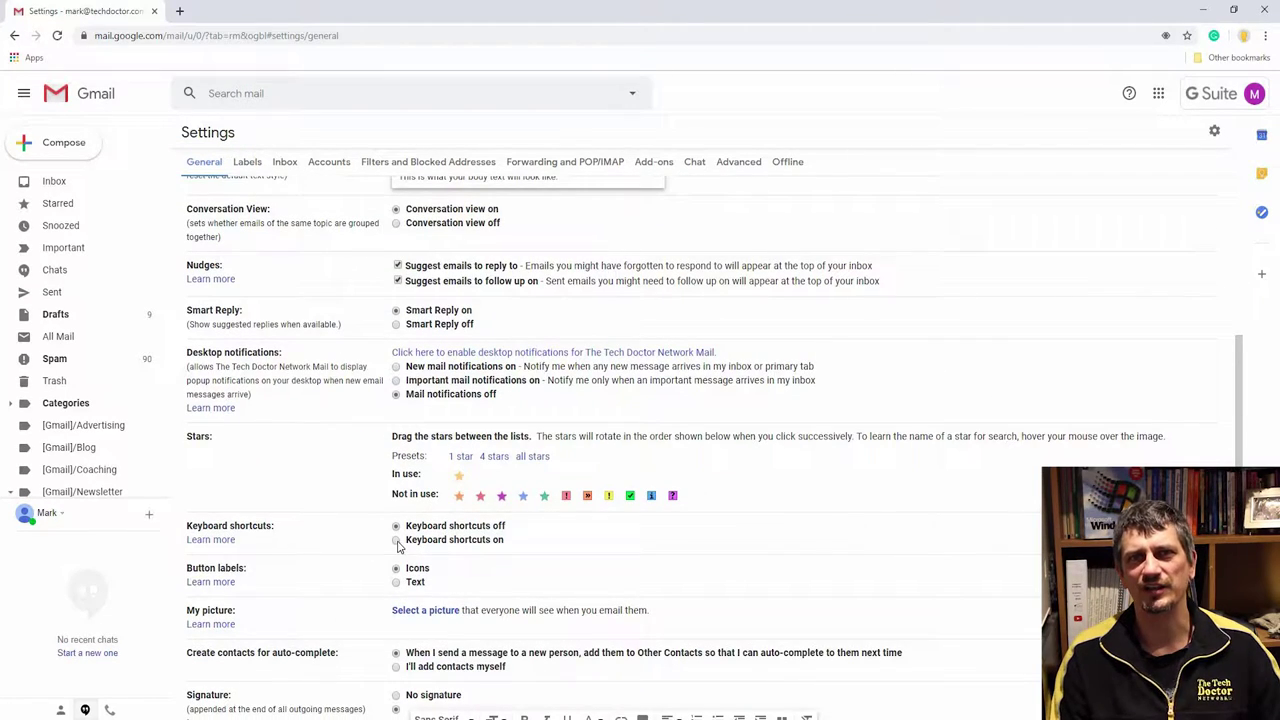
pyautogui.scroll(-10, 754, 537)
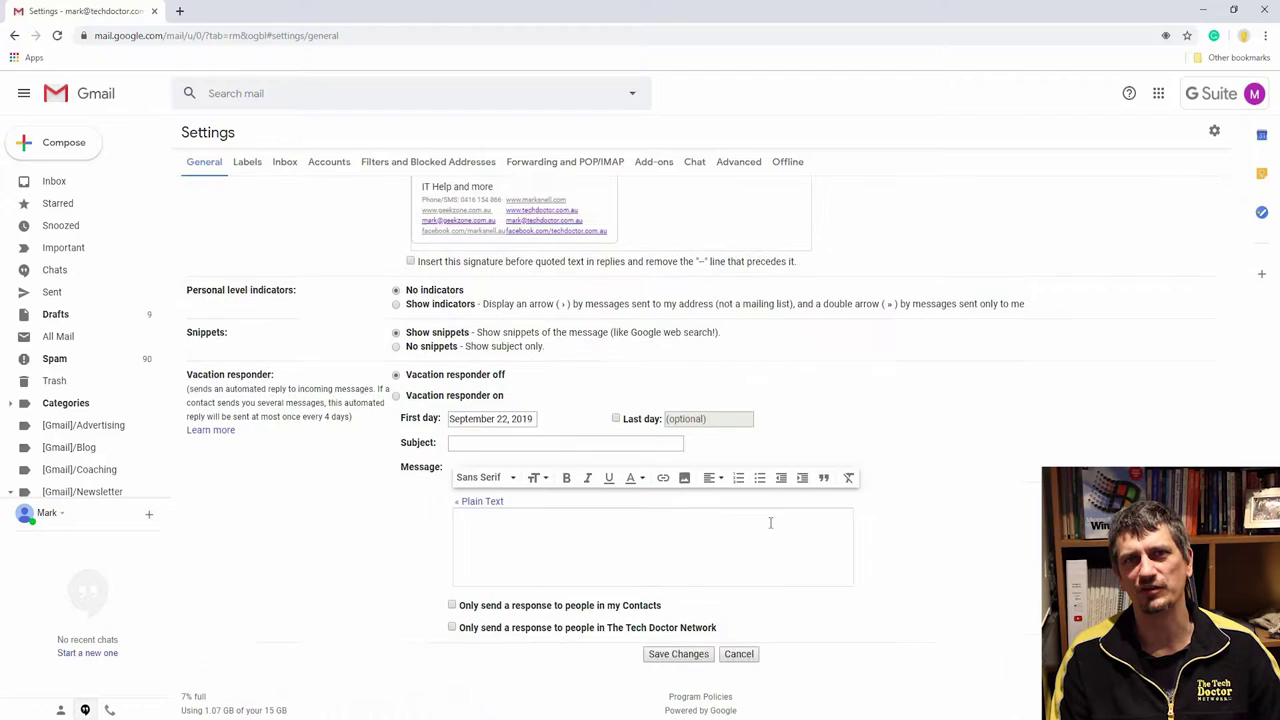
pyautogui.click(662, 649)
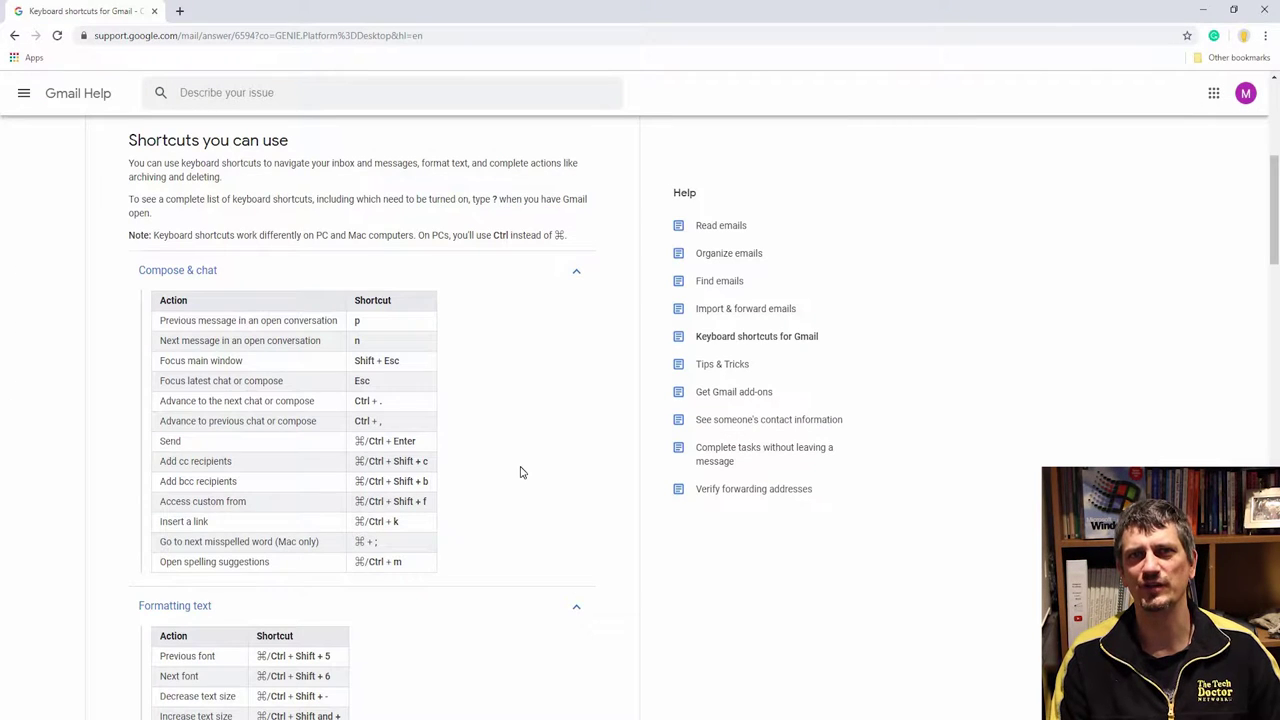
# Step: Read down the Keyboard shortcuts for Gmail help article through each shortcut table
pyautogui.scroll(-4, 520, 472)
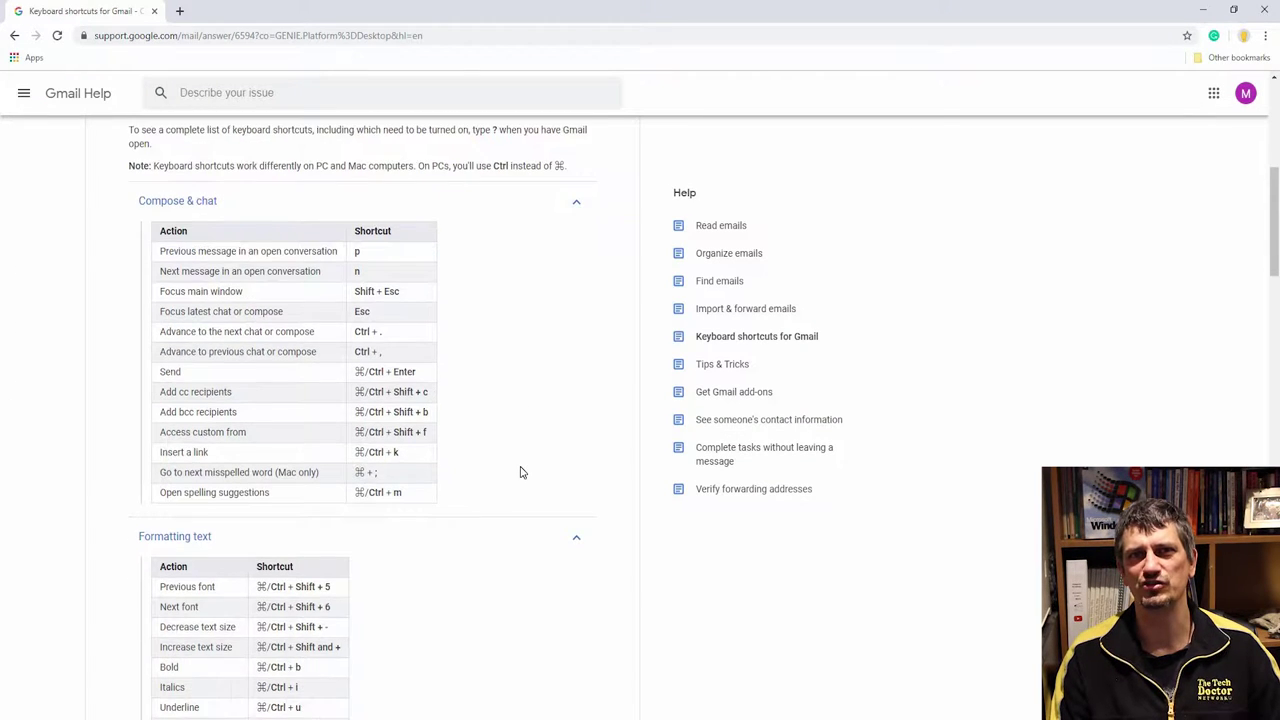
pyautogui.scroll(-5, 520, 472)
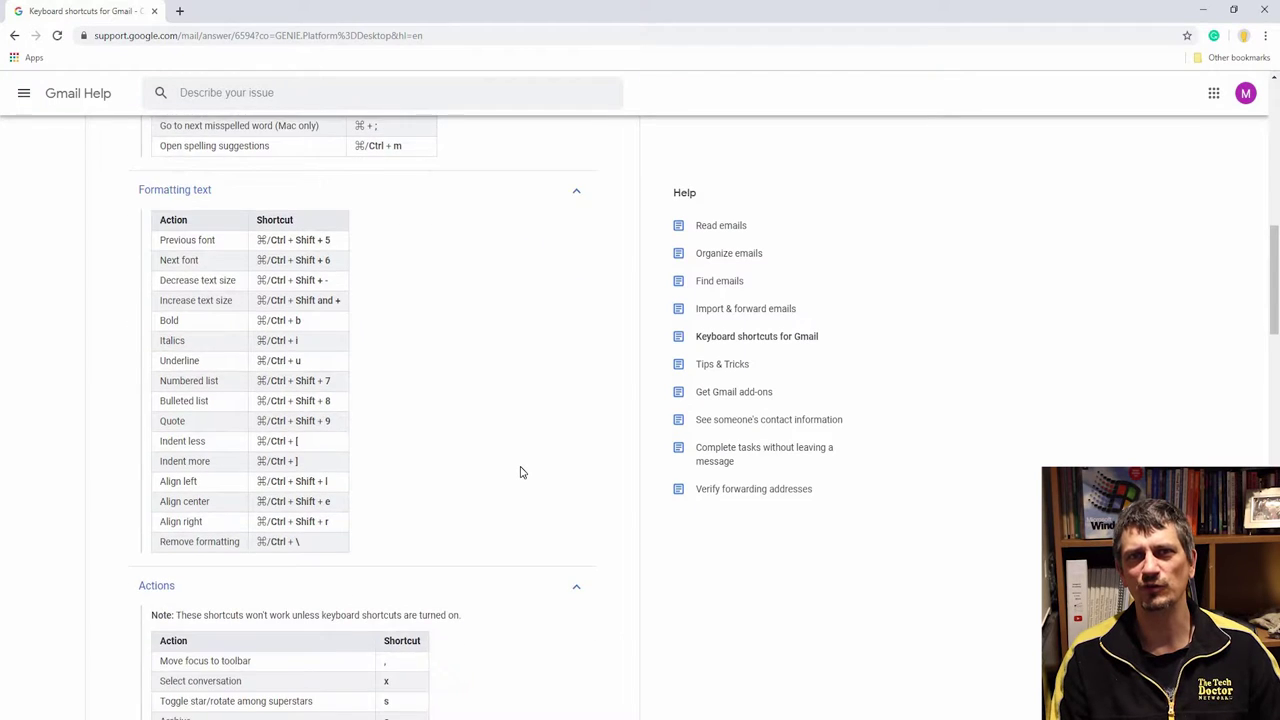
pyautogui.scroll(-4, 520, 472)
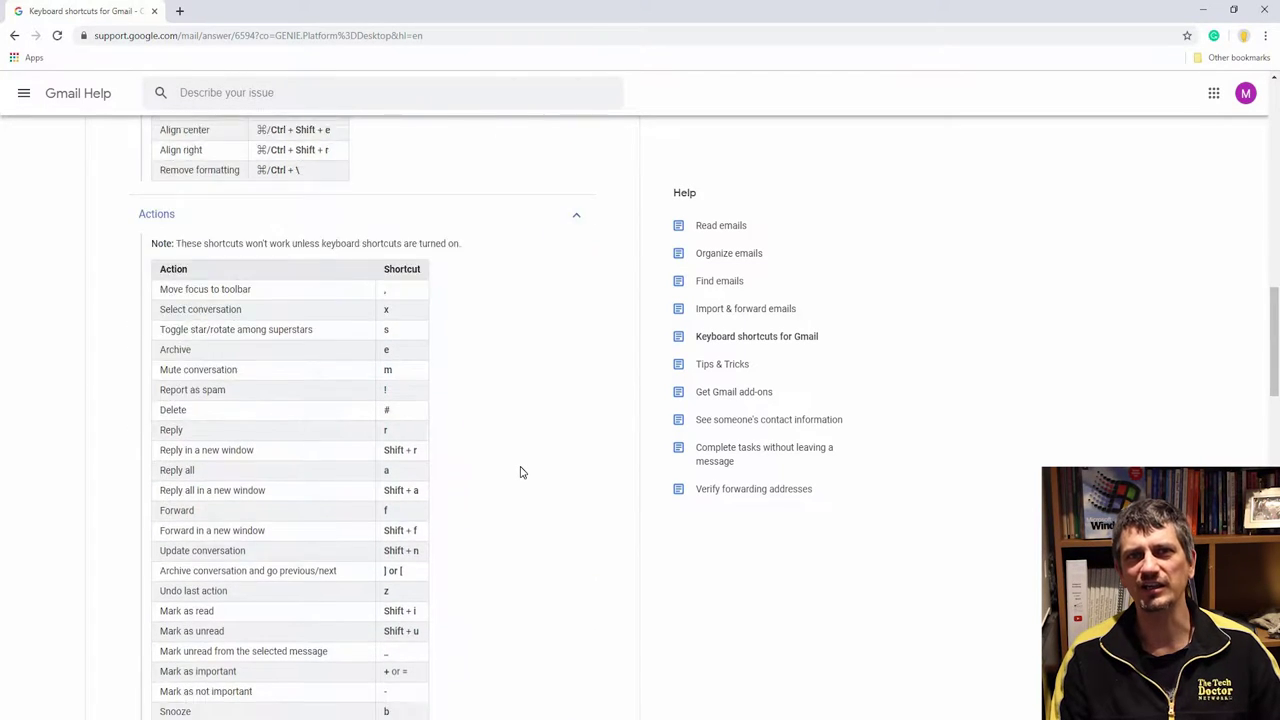
pyautogui.scroll(-5, 520, 472)
pyautogui.scroll(-4, 520, 472)
pyautogui.scroll(-5, 520, 472)
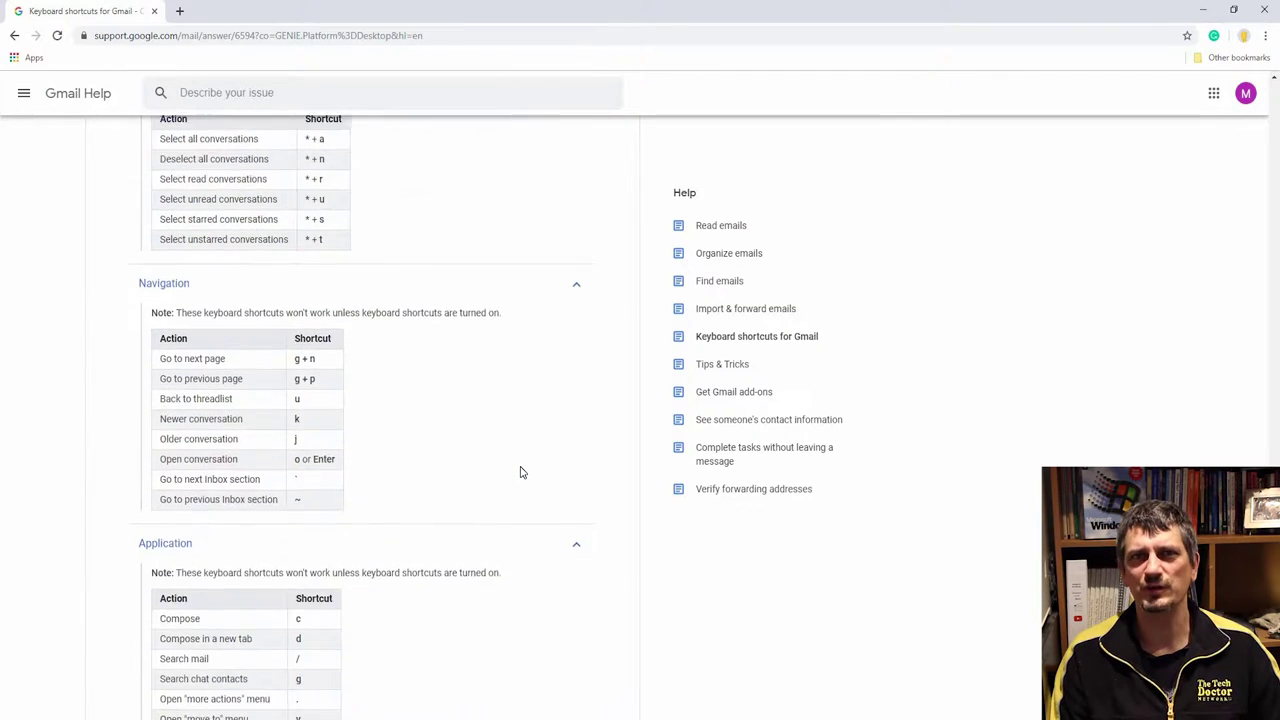
pyautogui.scroll(-2, 520, 472)
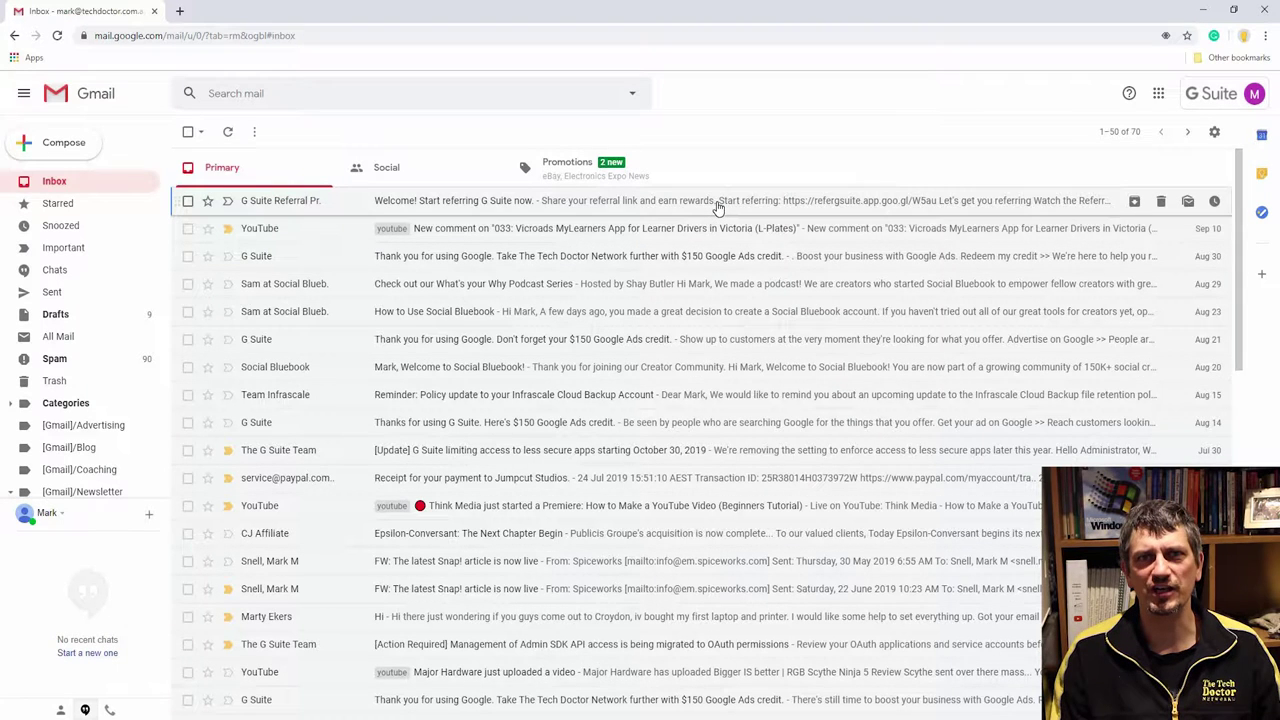
# Step: Snooze the 'Welcome! Start referring G Suite now.' email until Later today, then view Snoozed
pyautogui.click(716, 203)
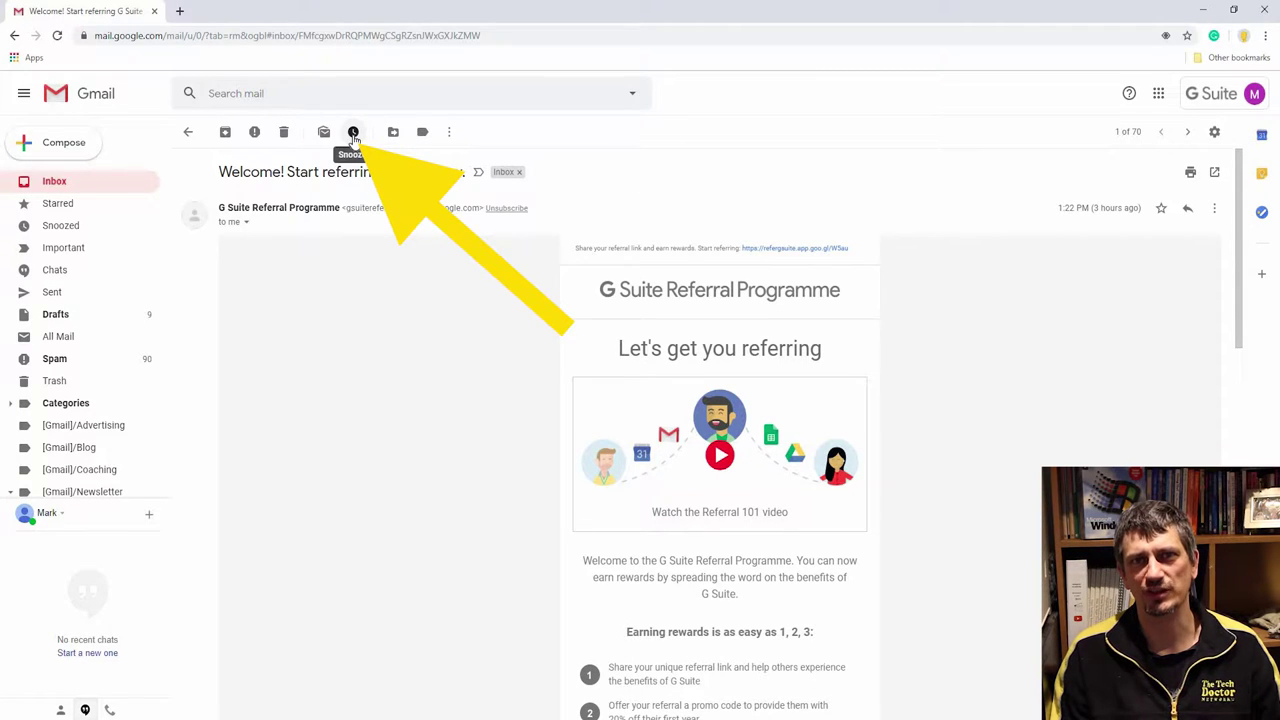
pyautogui.click(354, 133)
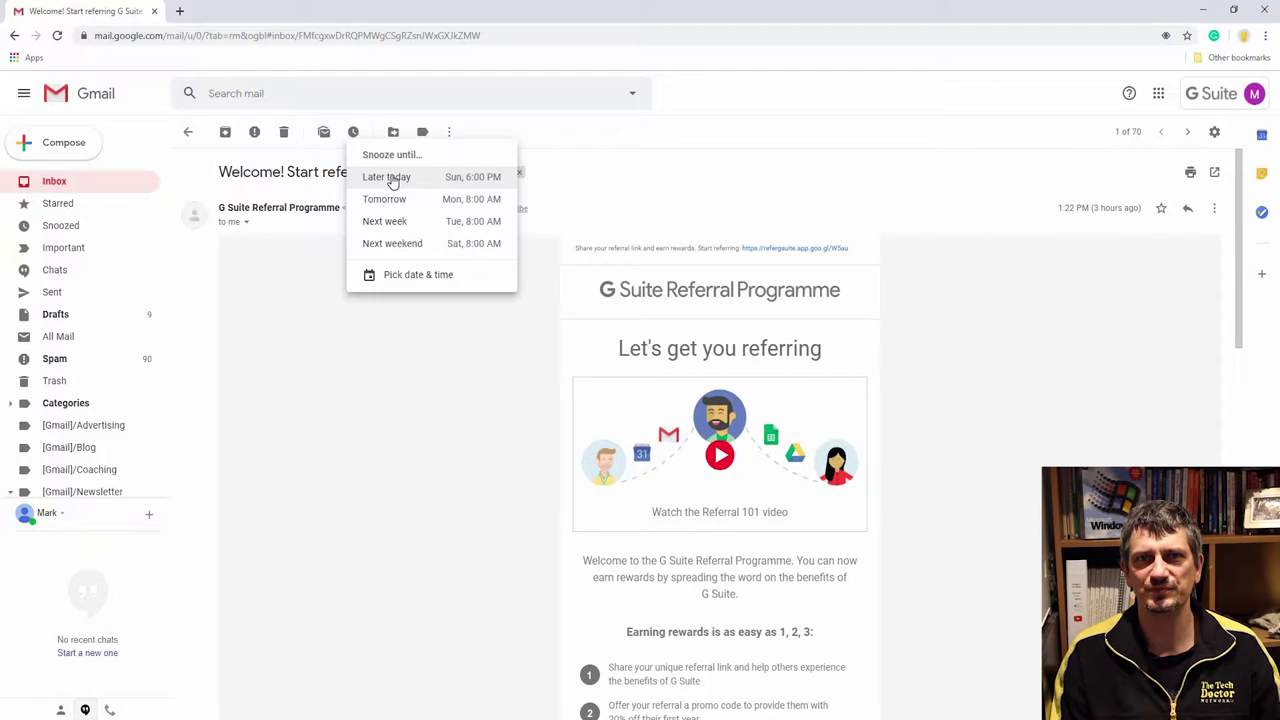
pyautogui.click(393, 179)
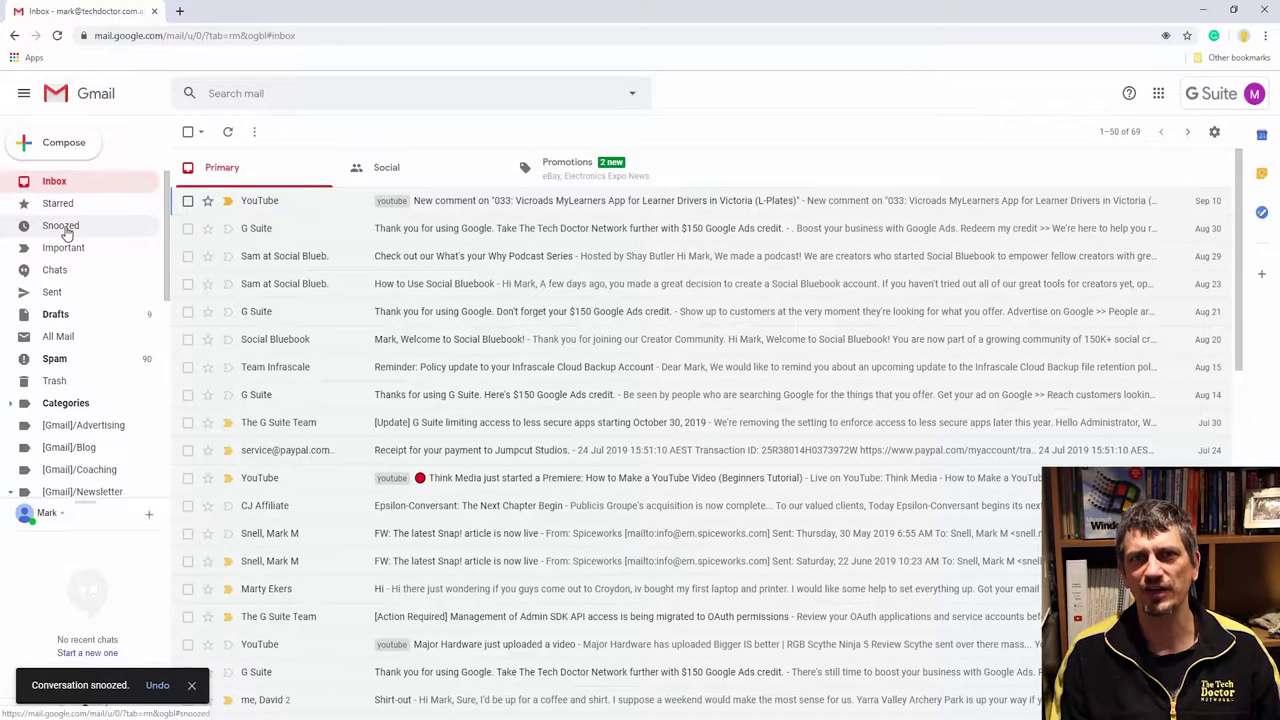
pyautogui.click(66, 230)
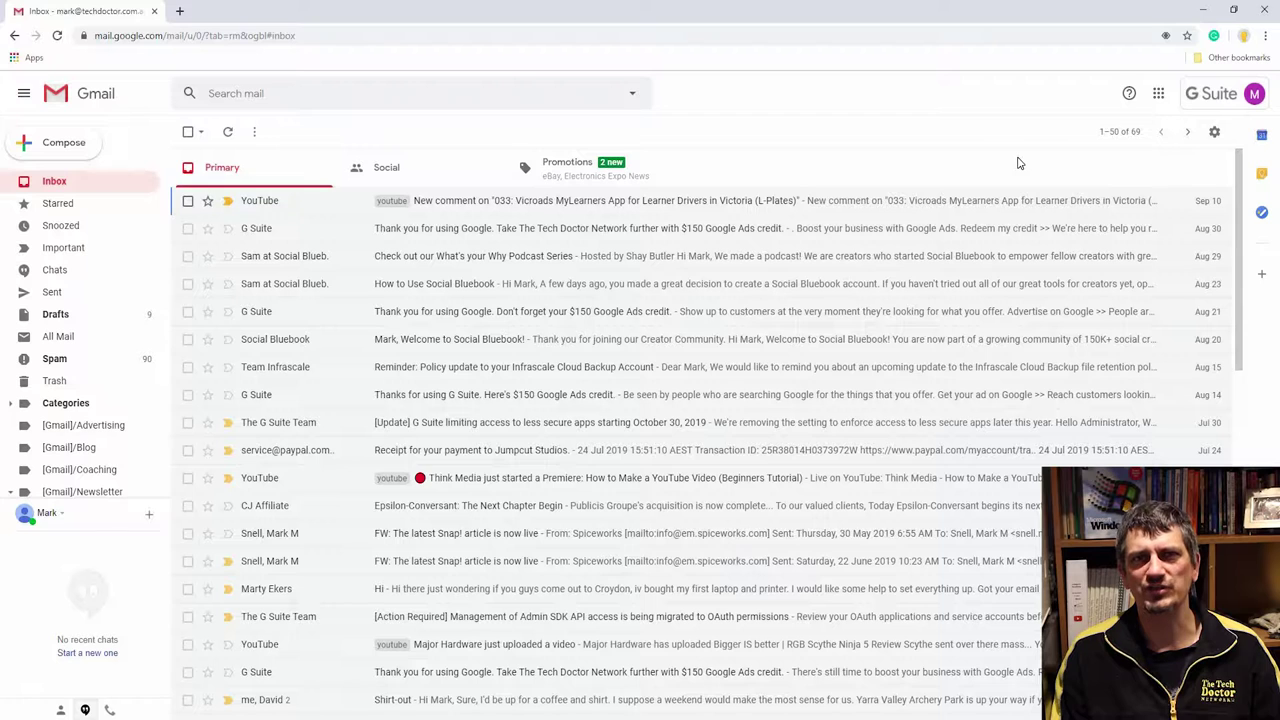
# Step: In the Inbox settings, set the inbox type to Priority Inbox
pyautogui.click(1214, 132)
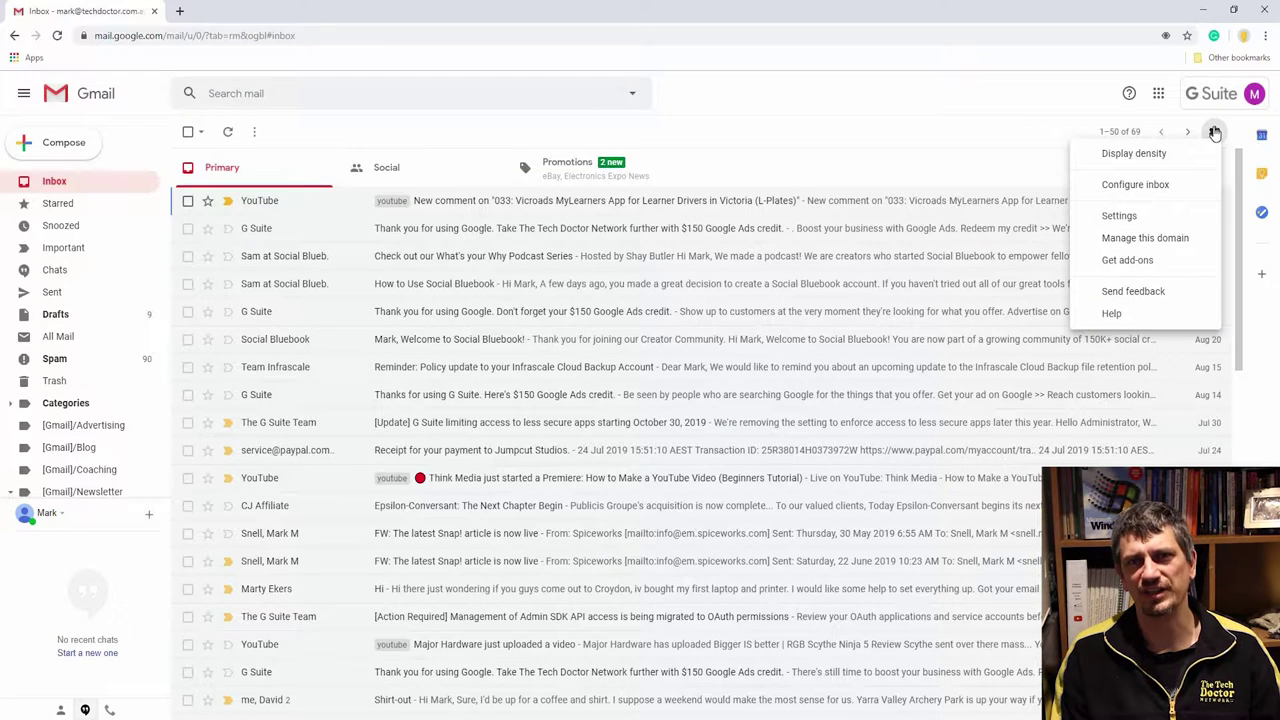
pyautogui.click(1148, 216)
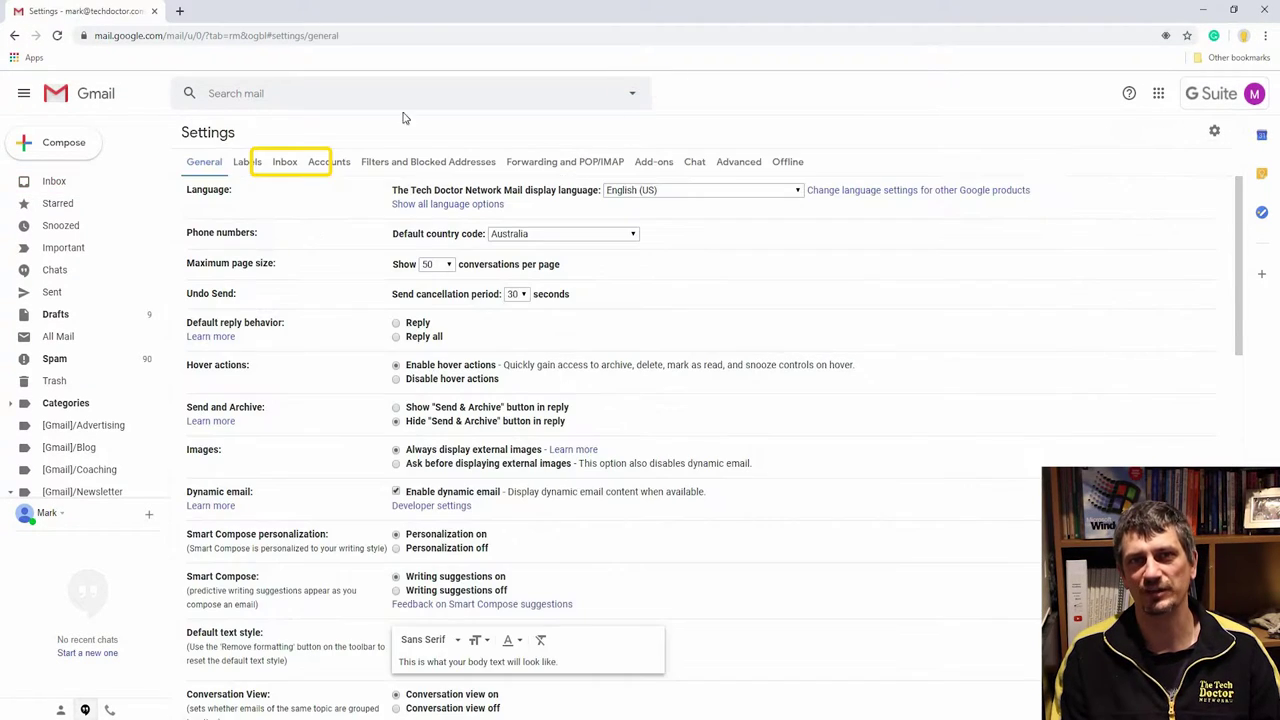
pyautogui.click(284, 163)
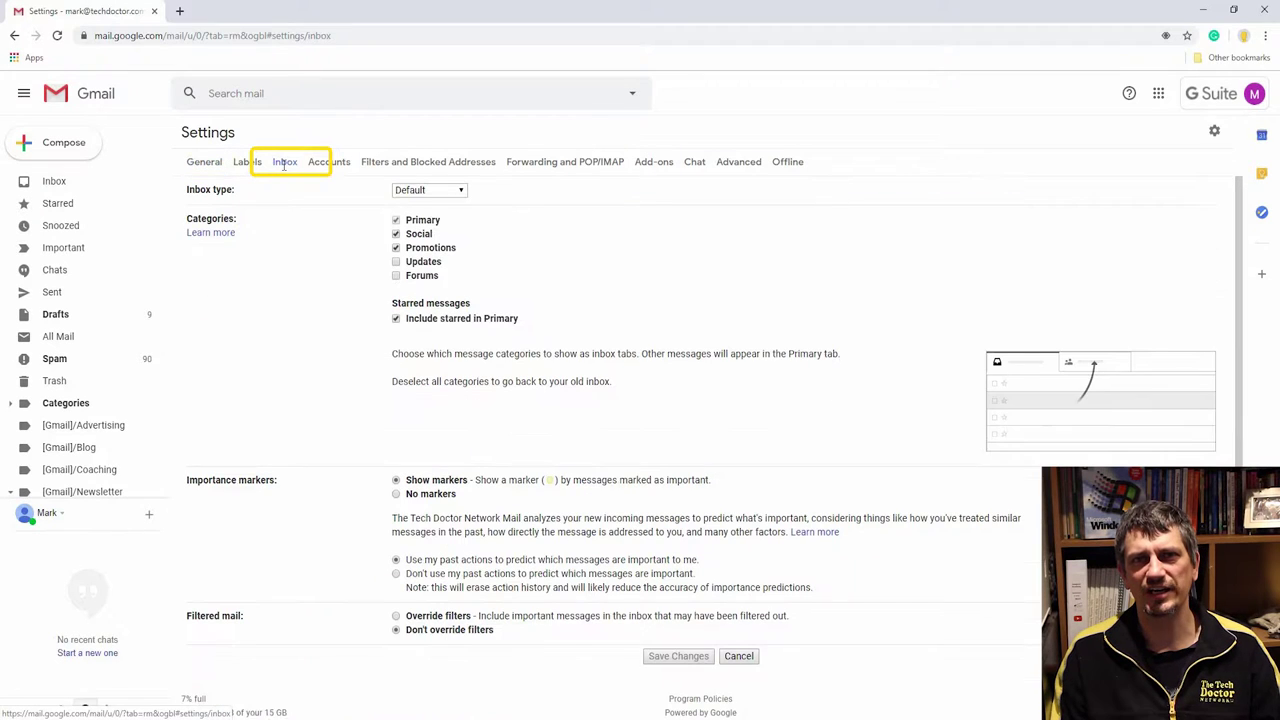
pyautogui.moveTo(436, 268)
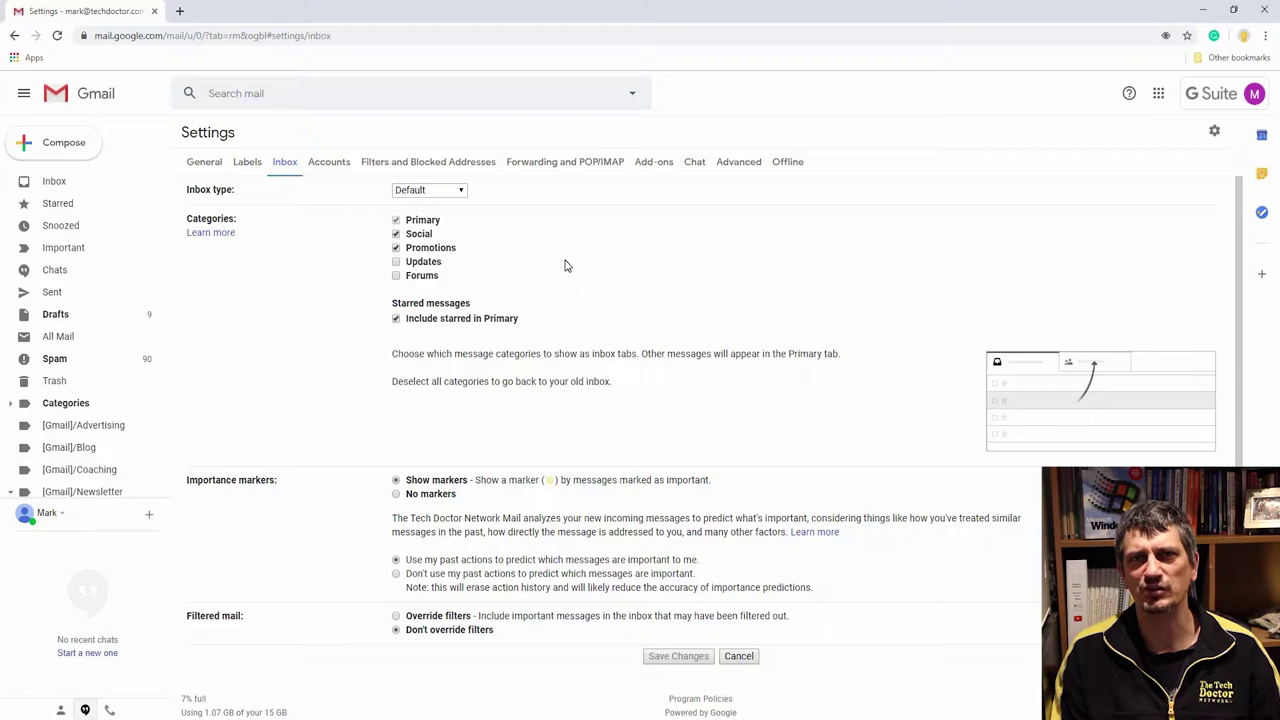
pyautogui.click(440, 190)
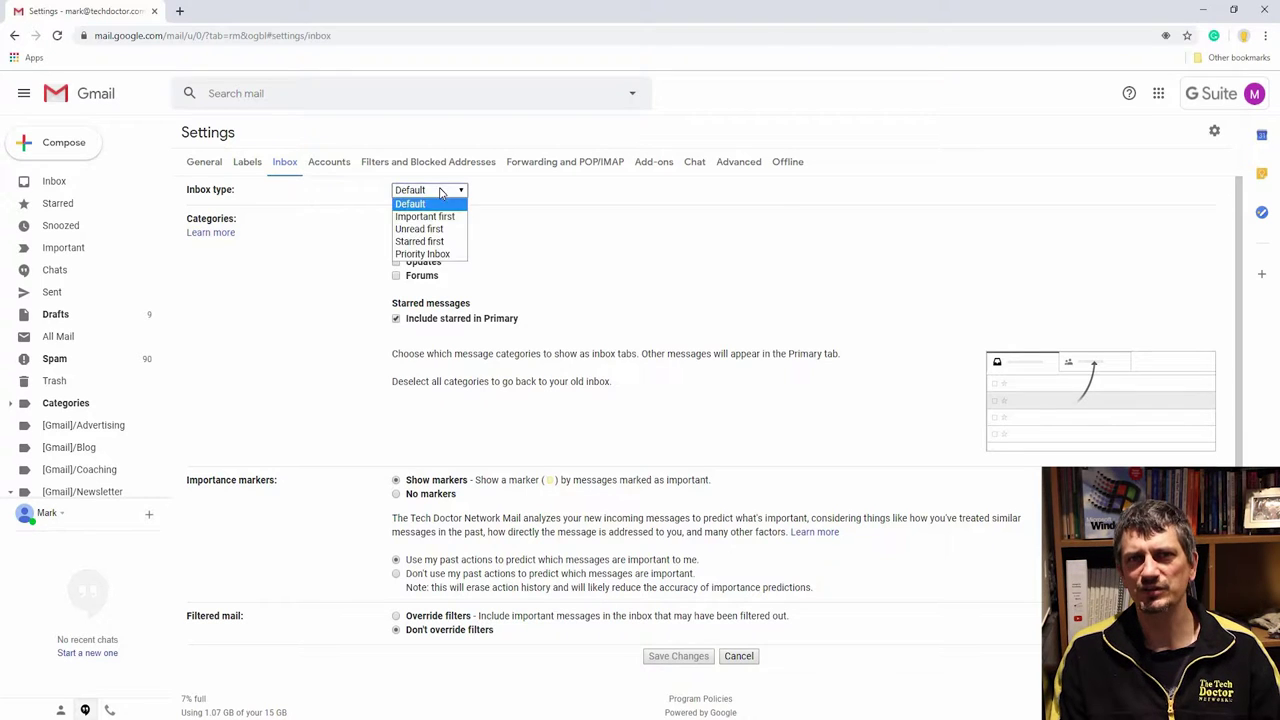
pyautogui.click(443, 257)
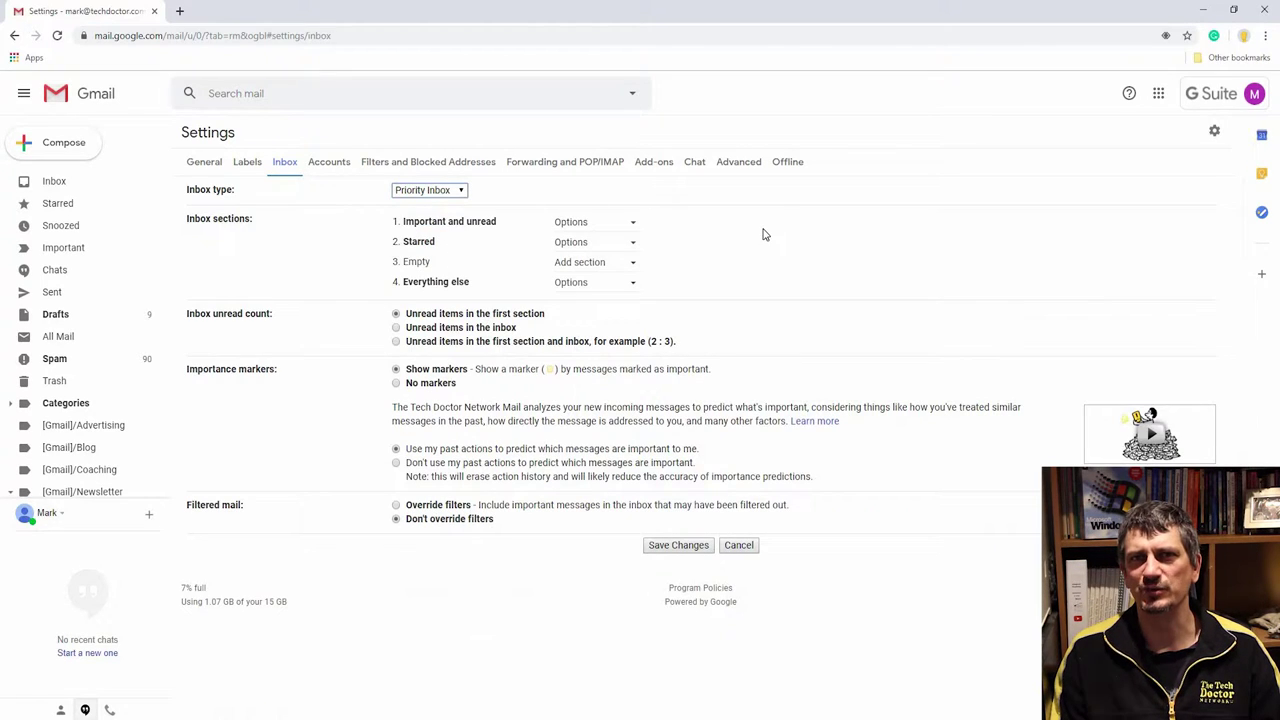
# Step: Hide the Starred section when empty, show 50 Everything else items, and save
pyautogui.click(632, 224)
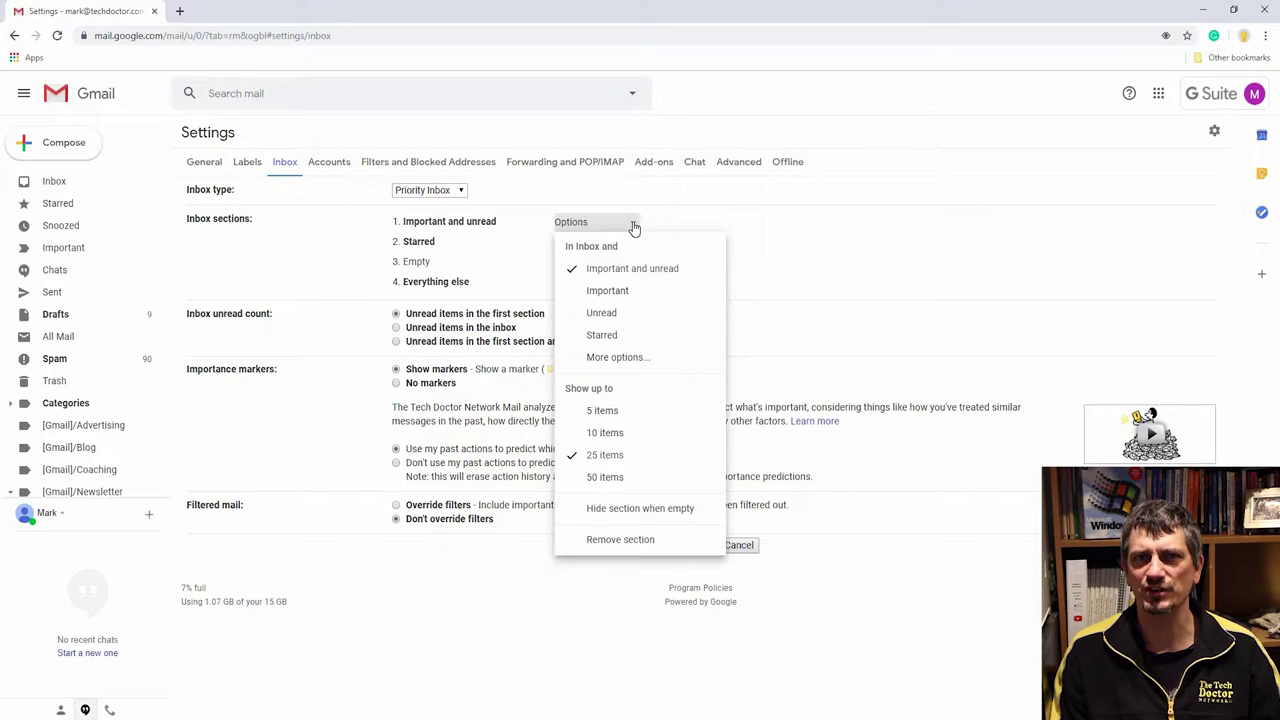
pyautogui.click(650, 508)
pyautogui.click(634, 243)
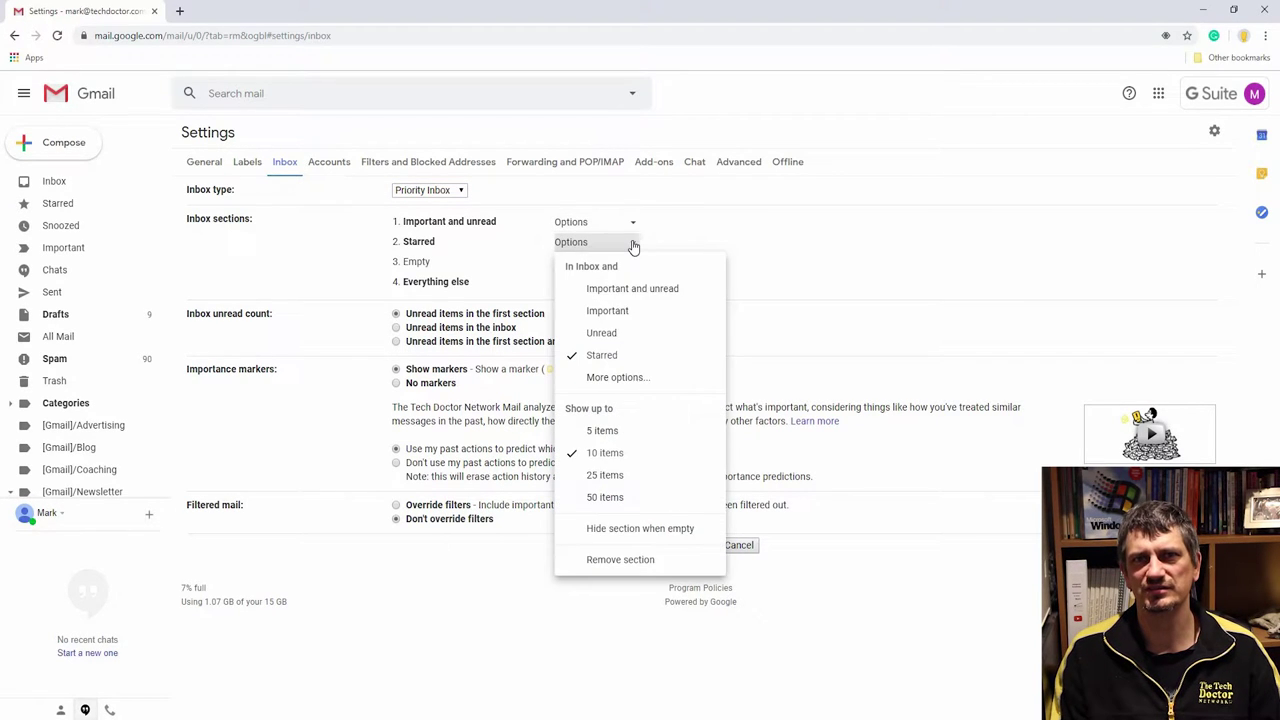
pyautogui.click(655, 528)
pyautogui.click(592, 283)
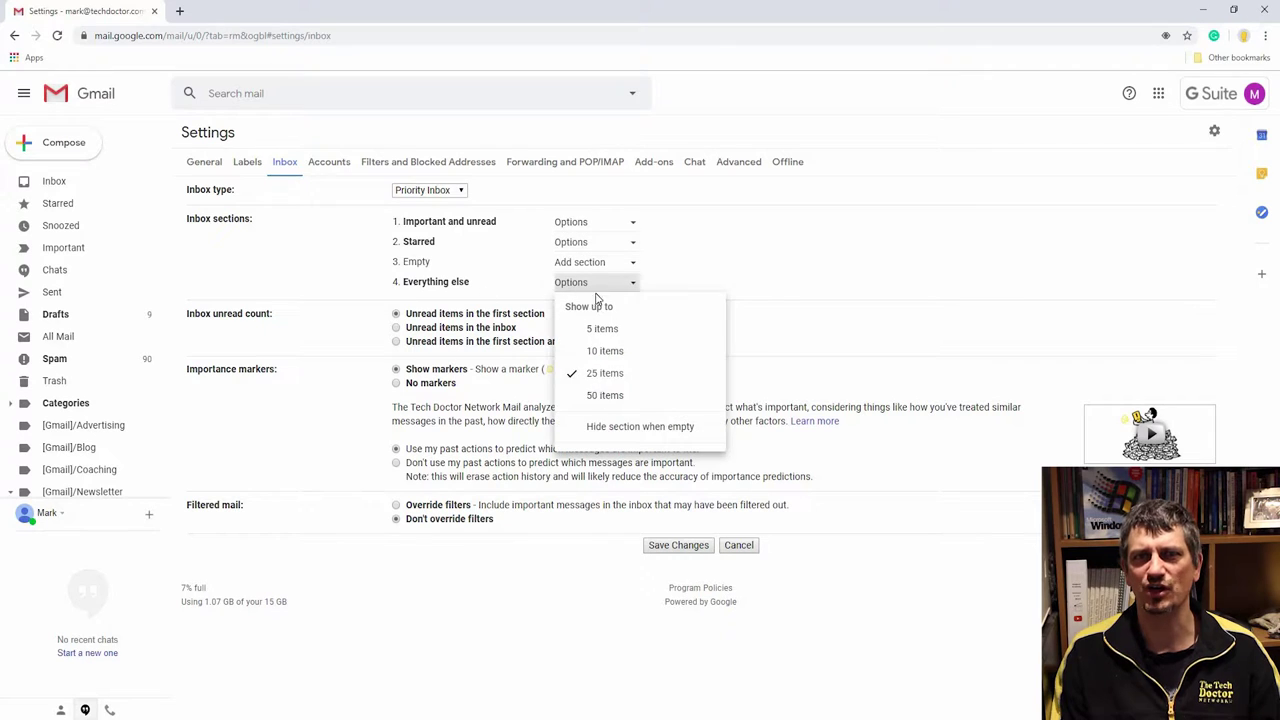
pyautogui.click(605, 395)
pyautogui.click(672, 546)
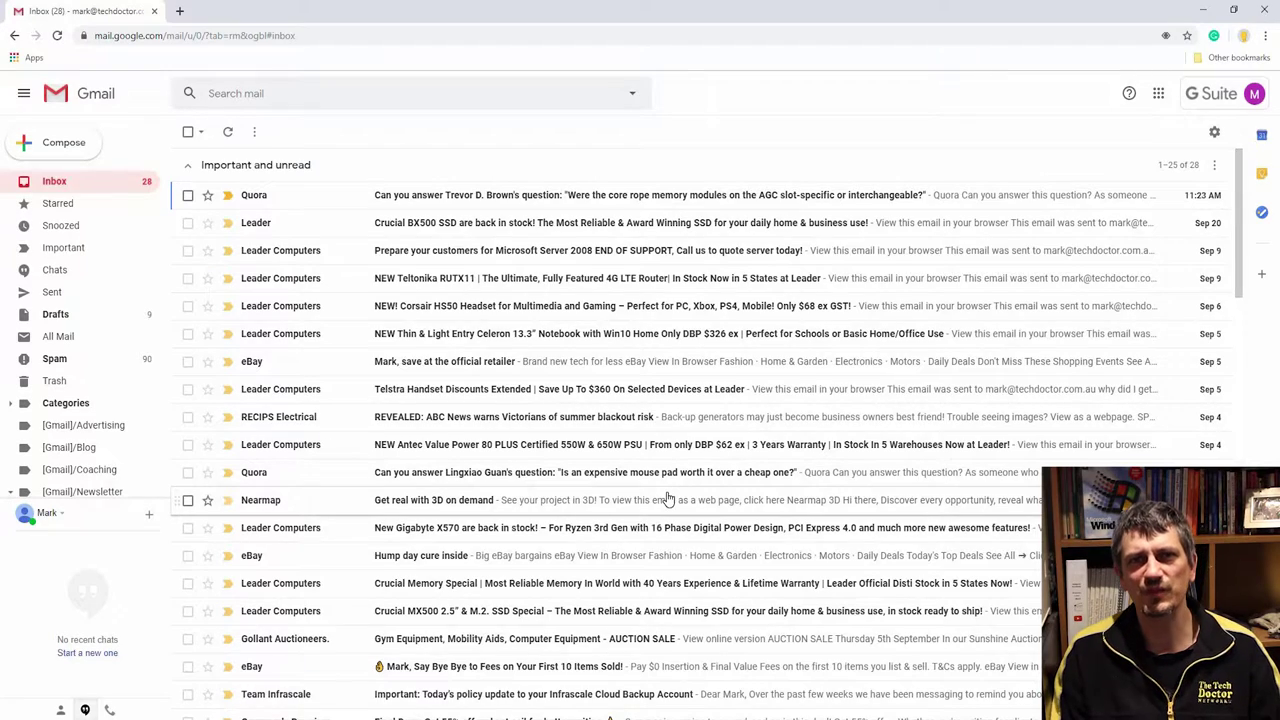
pyautogui.scroll(-4, 668, 498)
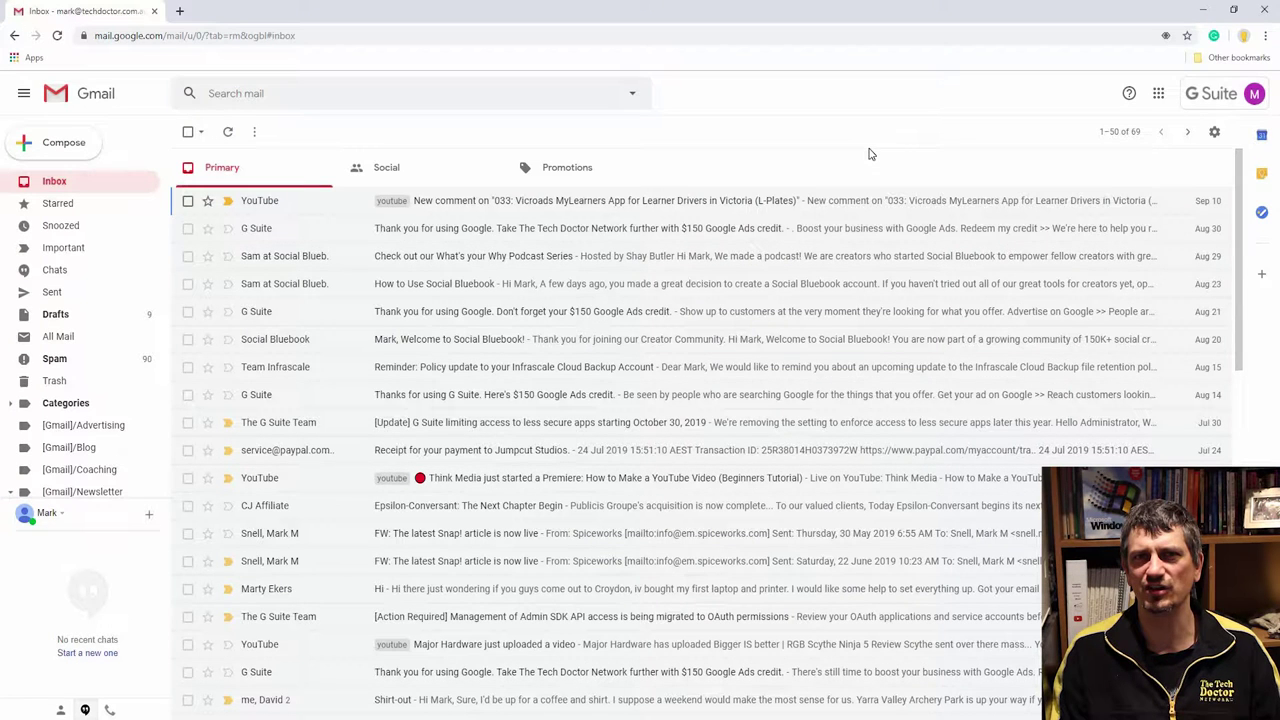
# Step: Open the General settings tab and scroll down to the Smart Reply option
pyautogui.click(1213, 132)
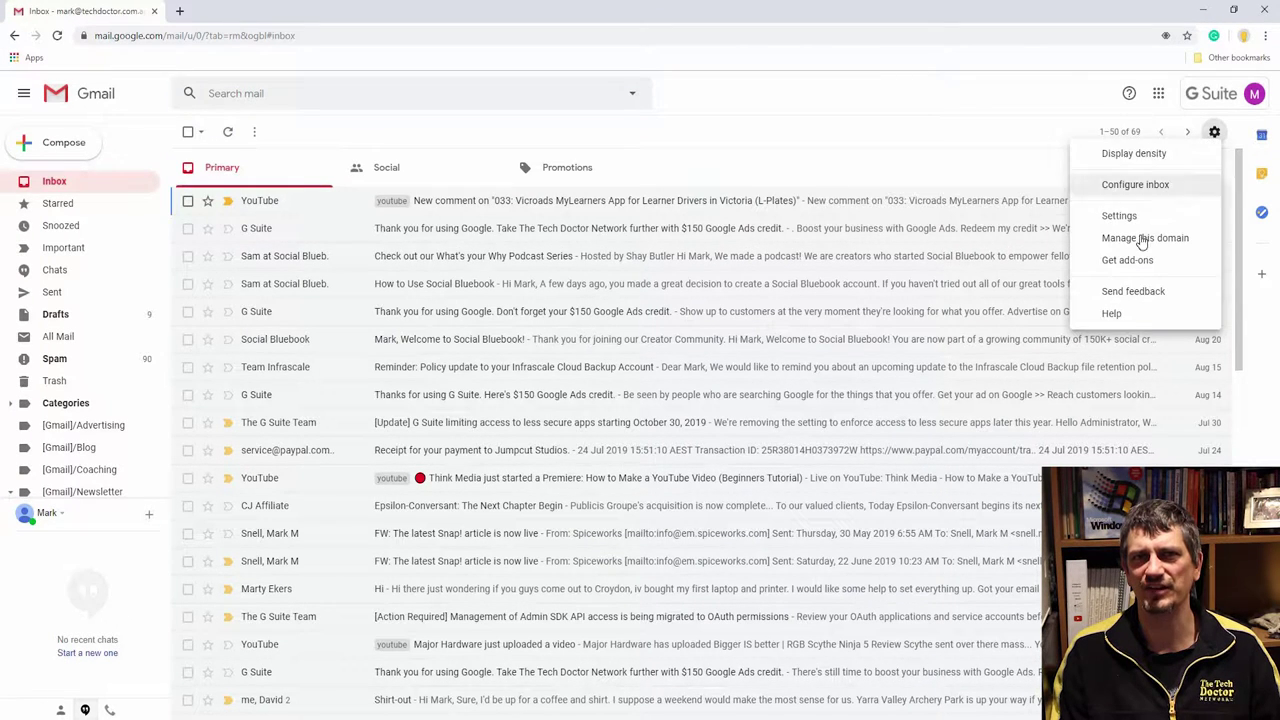
pyautogui.click(1131, 216)
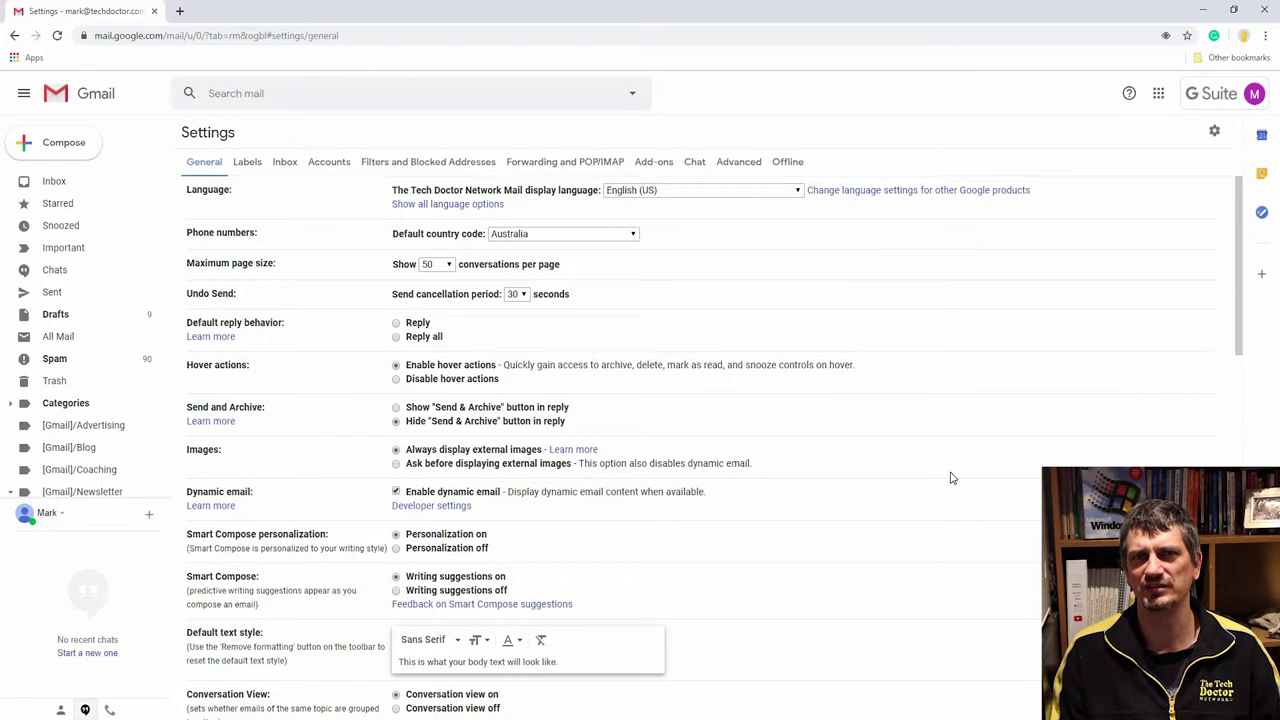
pyautogui.scroll(-2, 951, 478)
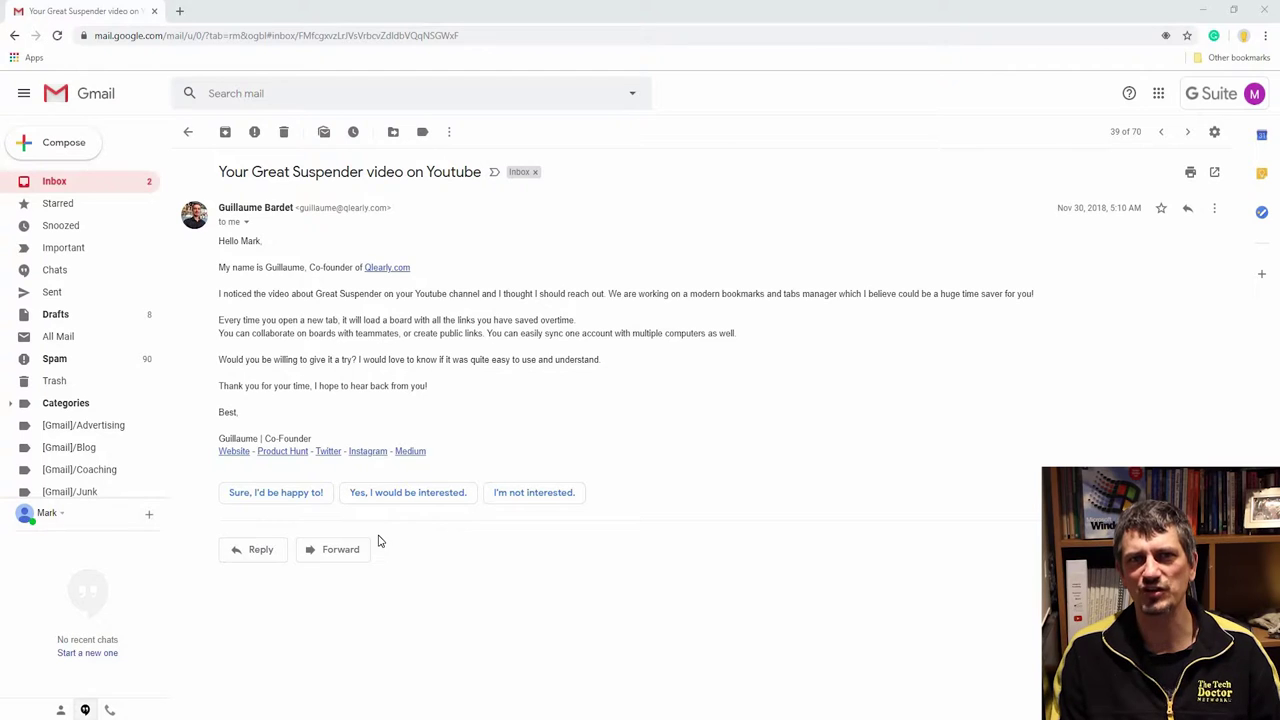
# Step: Reply 'Sure, I'd be happy to!' and complete 'Thanks for reaching out' with Smart Compose
pyautogui.click(286, 493)
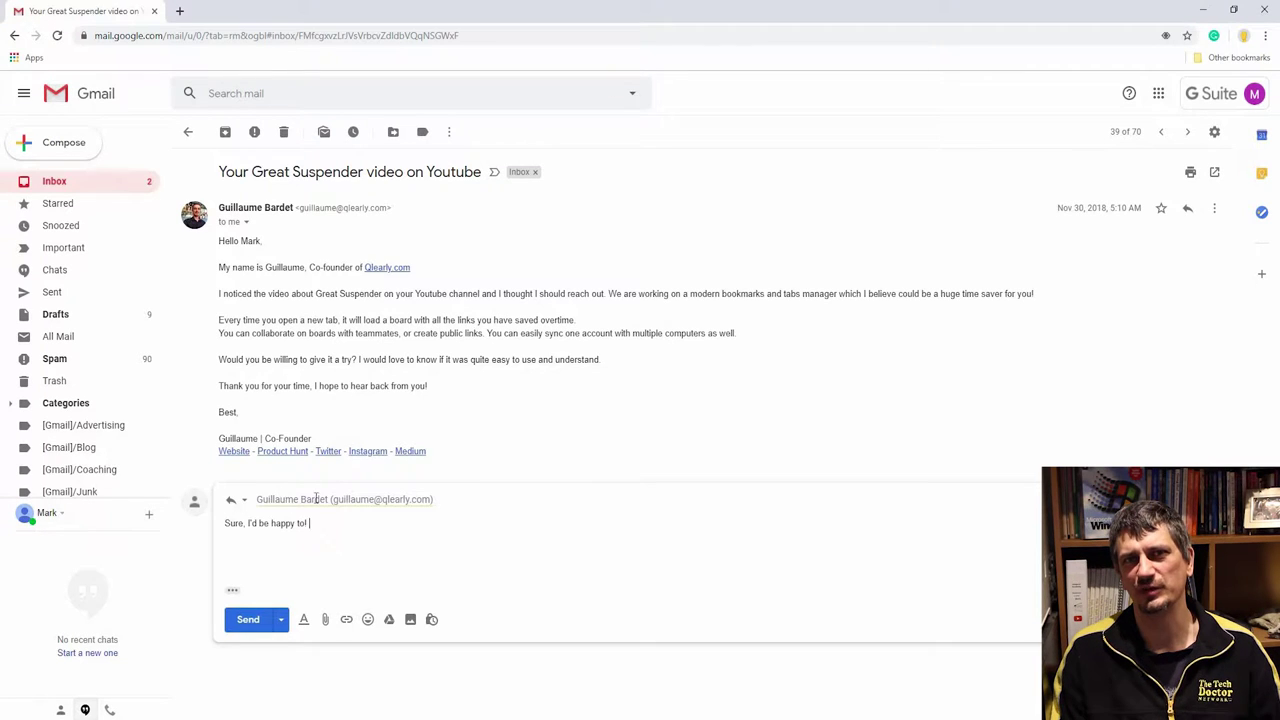
pyautogui.moveTo(321, 499)
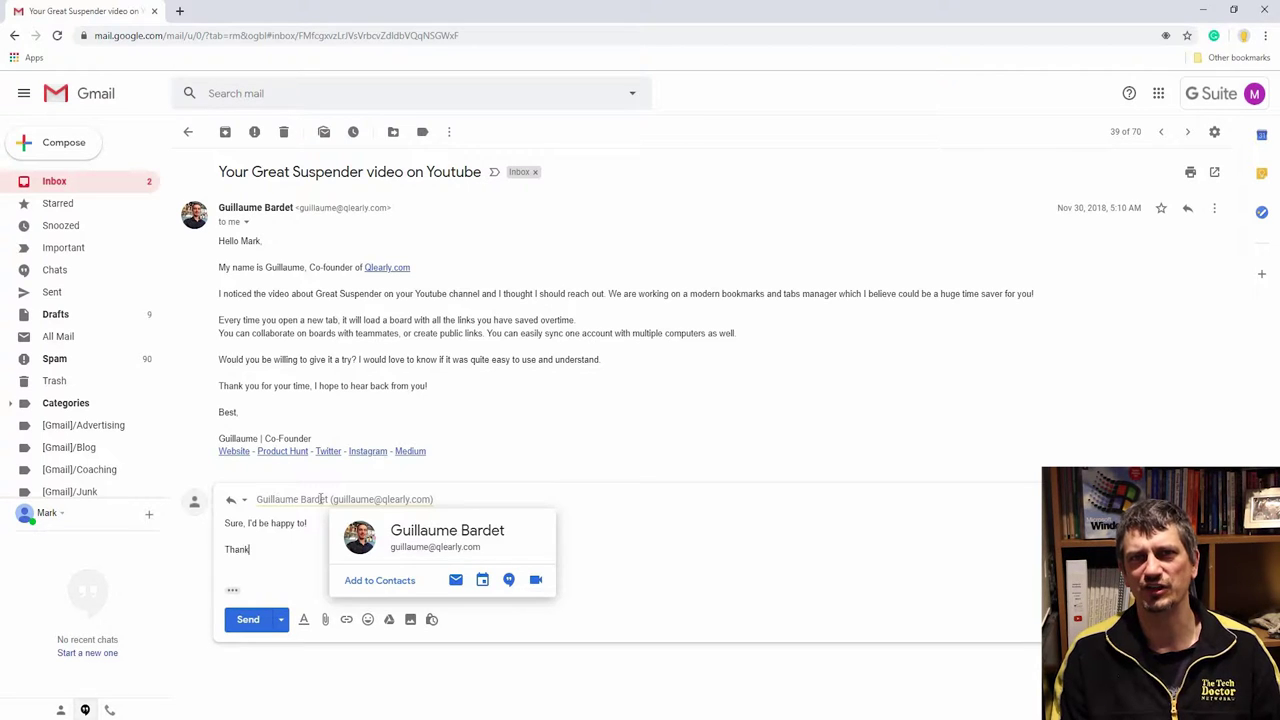
pyautogui.write('Thanks for reaching out')
pyautogui.press('Tab')
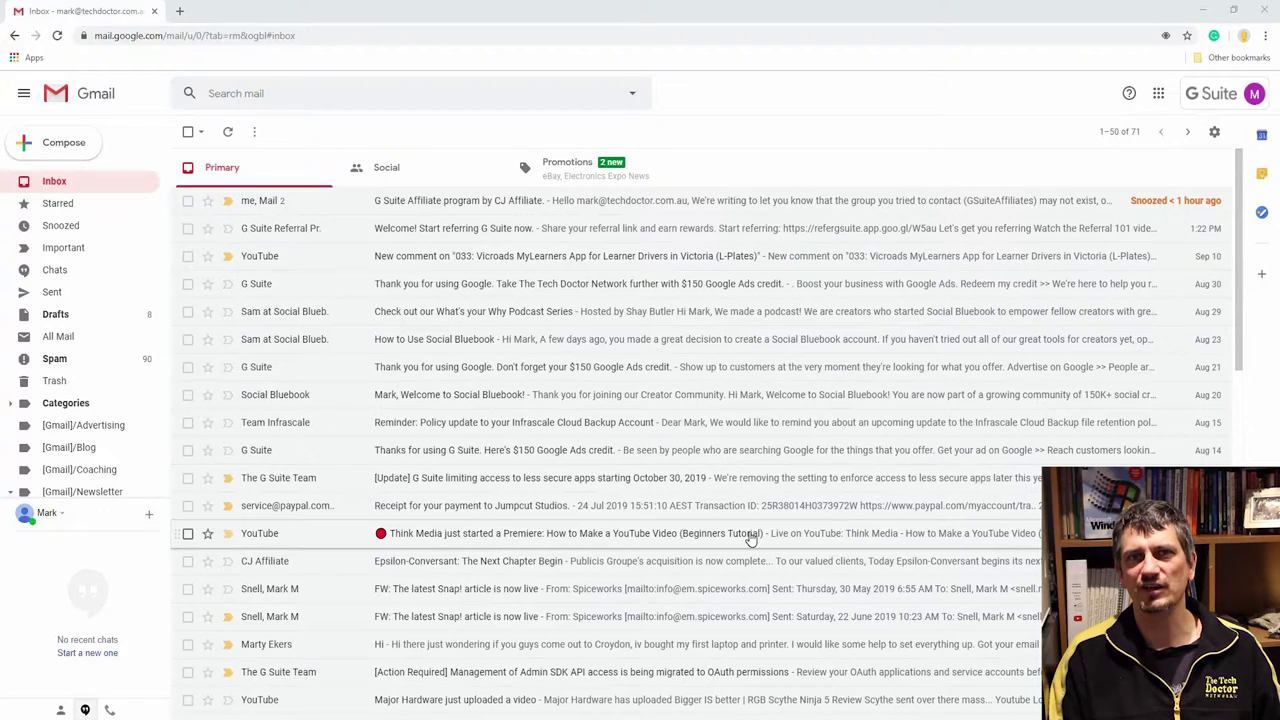
# Step: Create a new label 'youtube' and apply it to the three YouTube emails
pyautogui.click(188, 256)
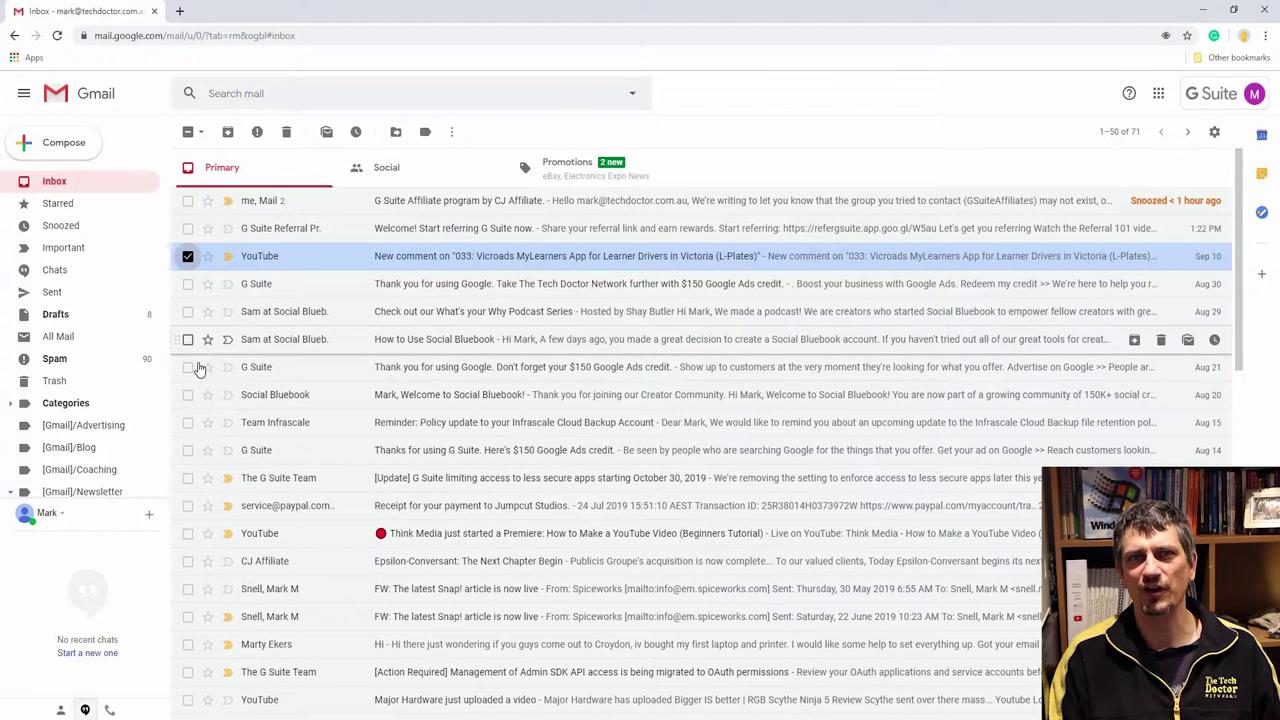
pyautogui.click(188, 533)
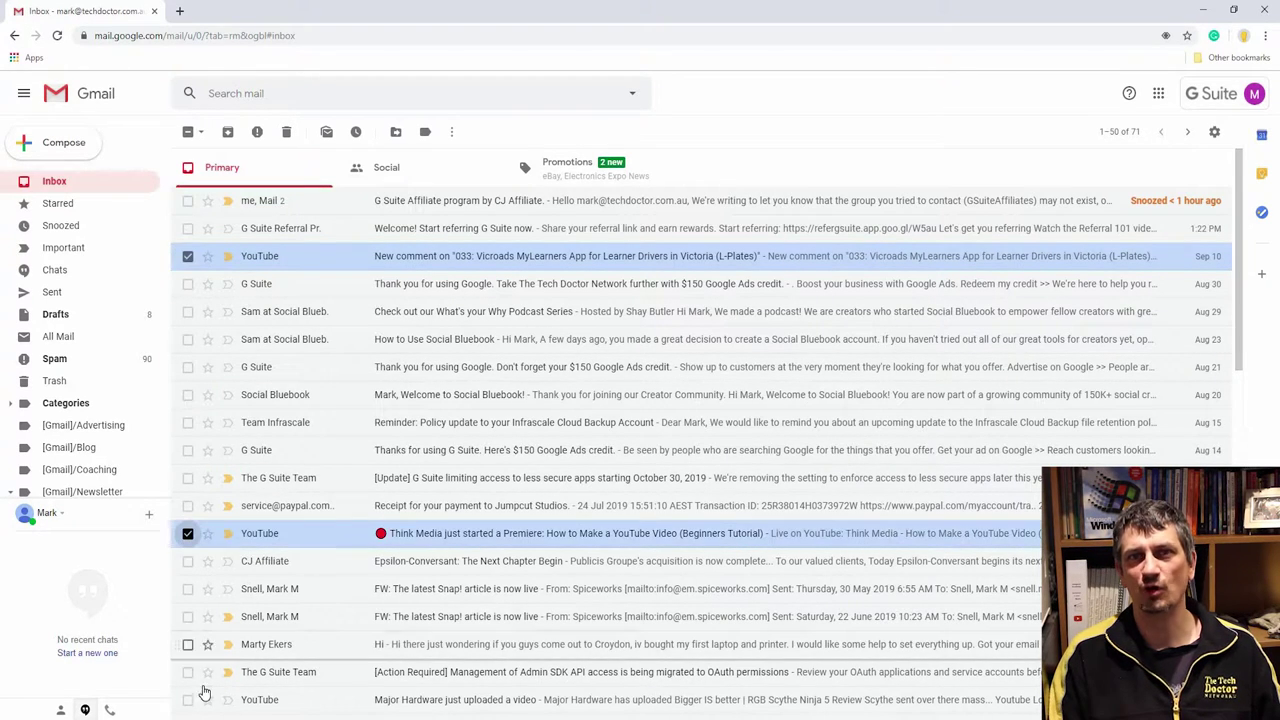
pyautogui.click(188, 699)
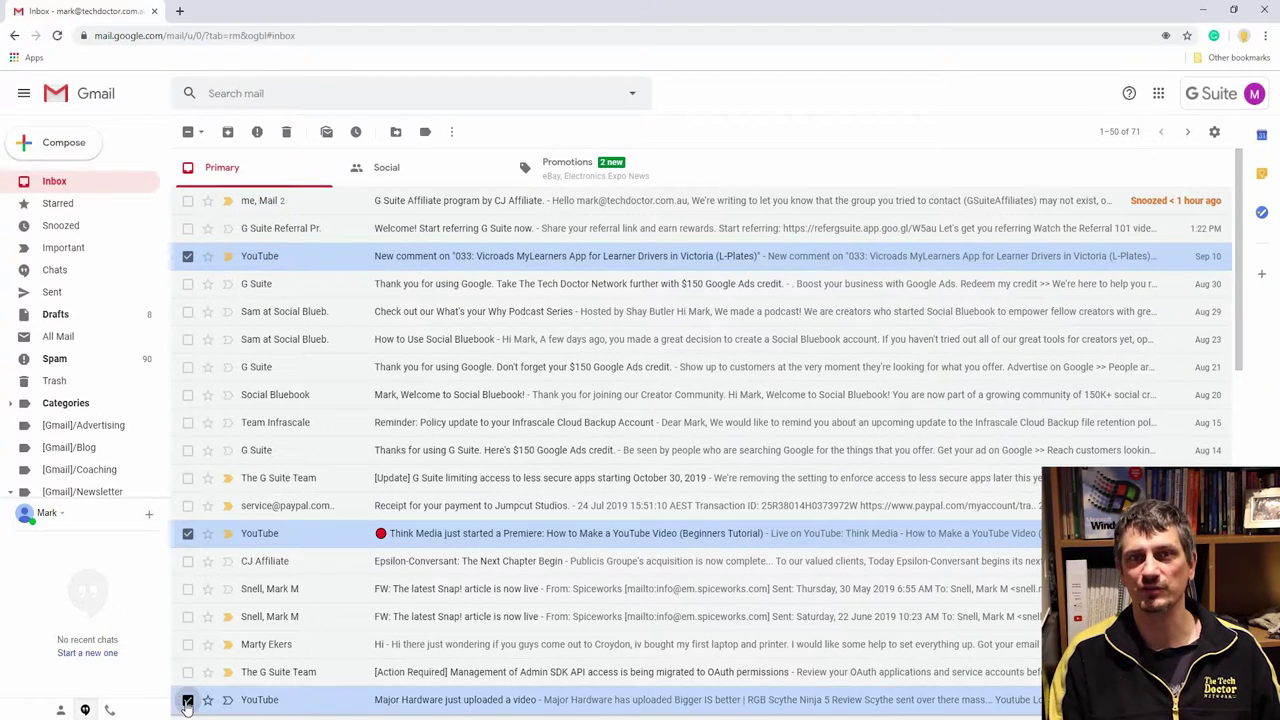
pyautogui.click(425, 132)
pyautogui.write('youtube')
pyautogui.click(516, 209)
pyautogui.click(777, 451)
# Step: View the conversations under the youtube label, then bring up the full settings page
pyautogui.scroll(-8, 114, 395)
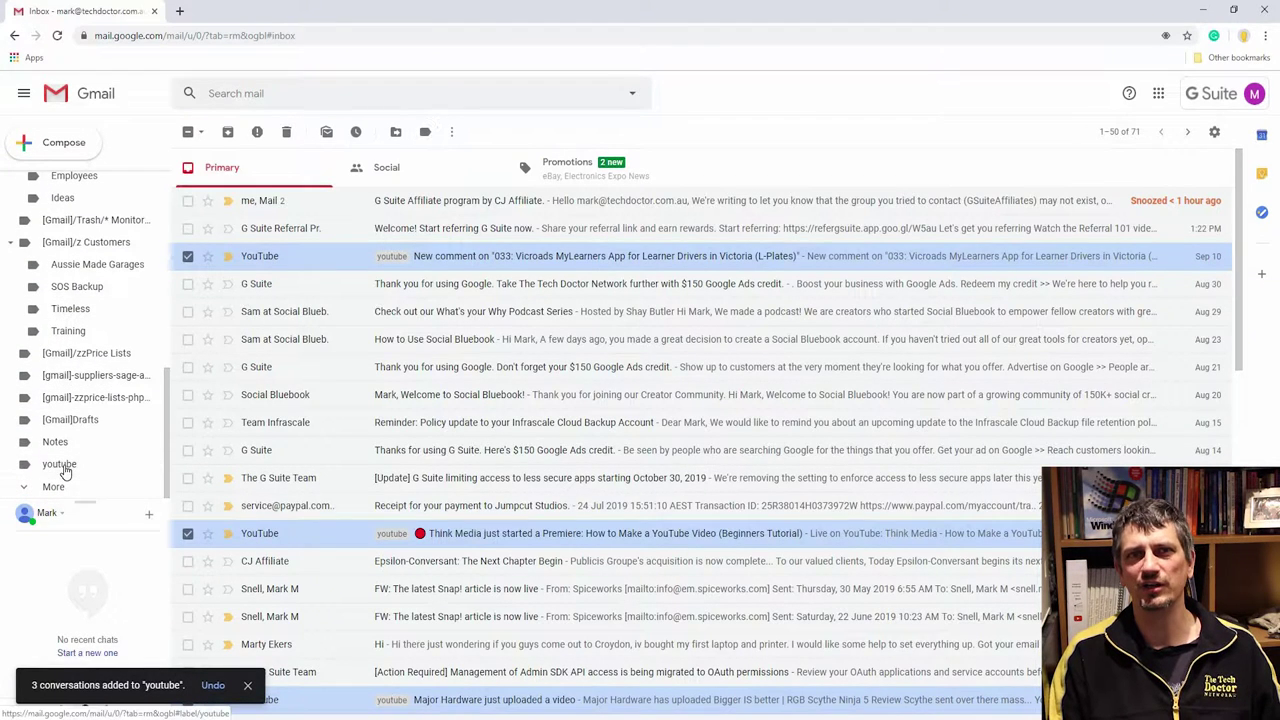
pyautogui.click(63, 469)
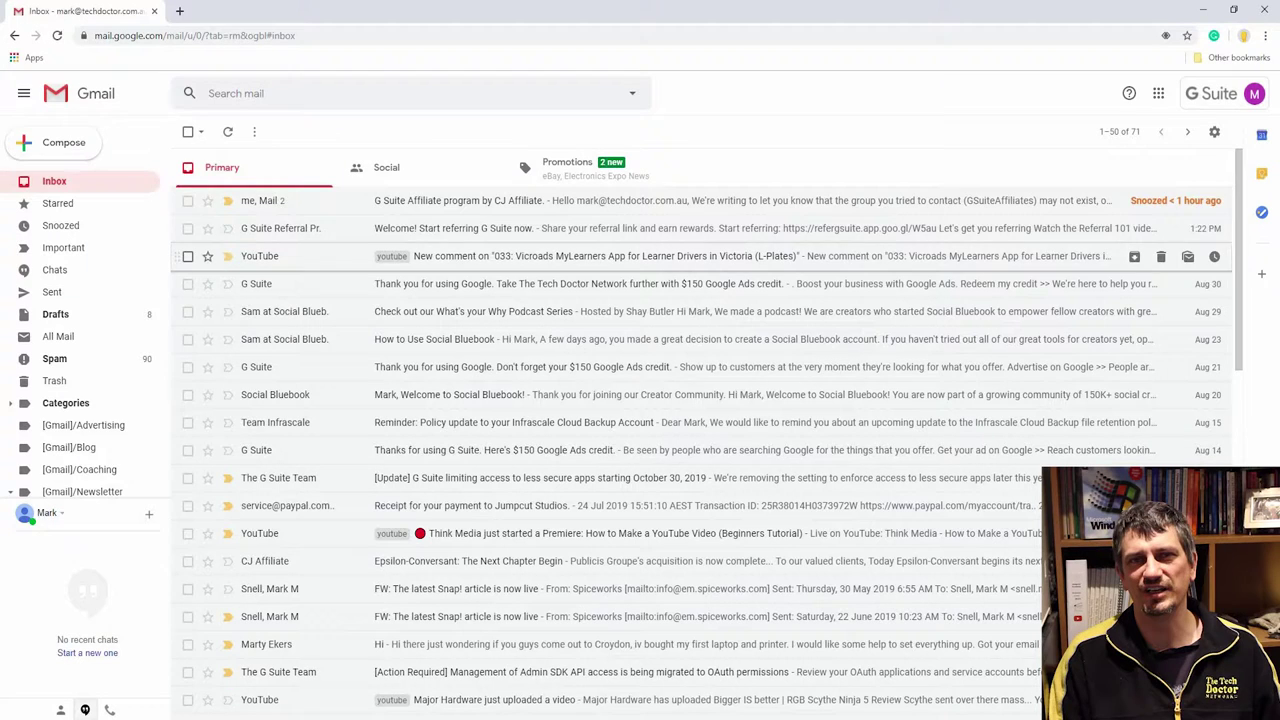
pyautogui.click(1214, 131)
pyautogui.click(1127, 216)
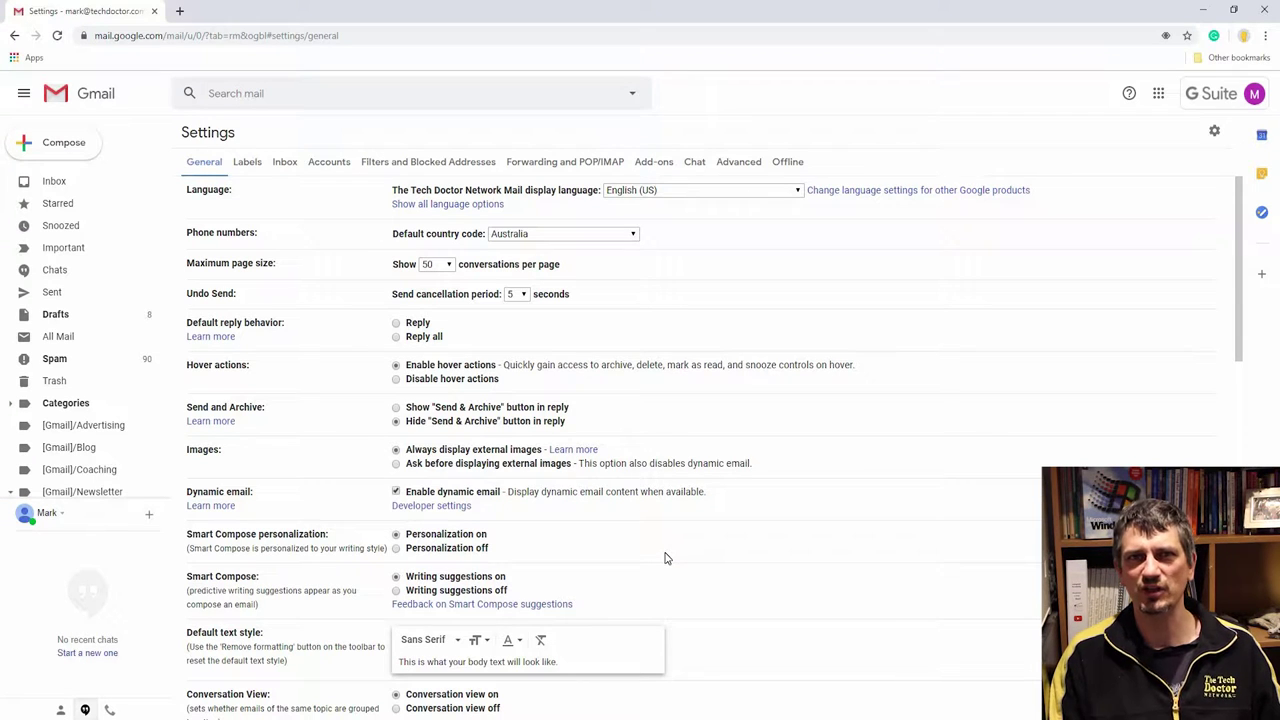
# Step: Scroll the General settings down to the vacation responder
pyautogui.scroll(-10, 668, 558)
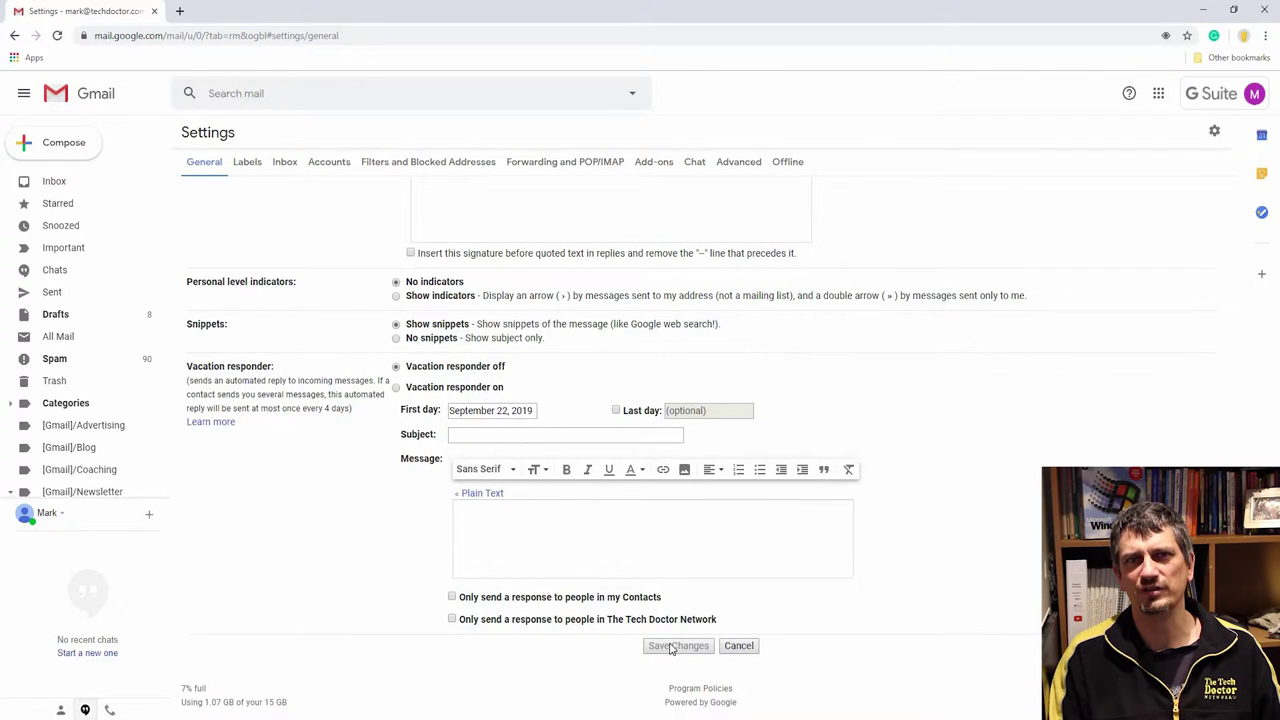
# Step: Start a new message addressed to your own suggested address
pyautogui.click(30, 142)
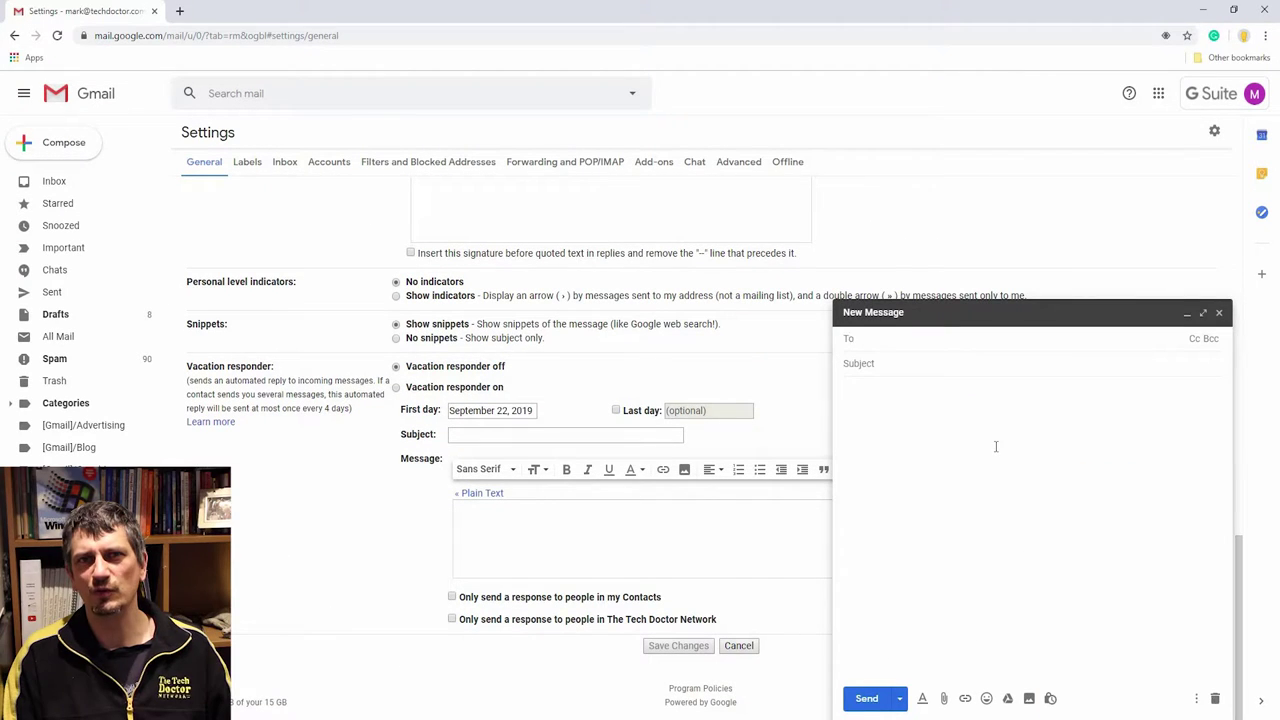
pyautogui.write('mark')
pyautogui.press('Return')
pyautogui.press('Tab')
# Step: Enter subject 'help' and write the body, accepting Smart Compose suggestions
pyautogui.write('hell')
pyautogui.write('p')
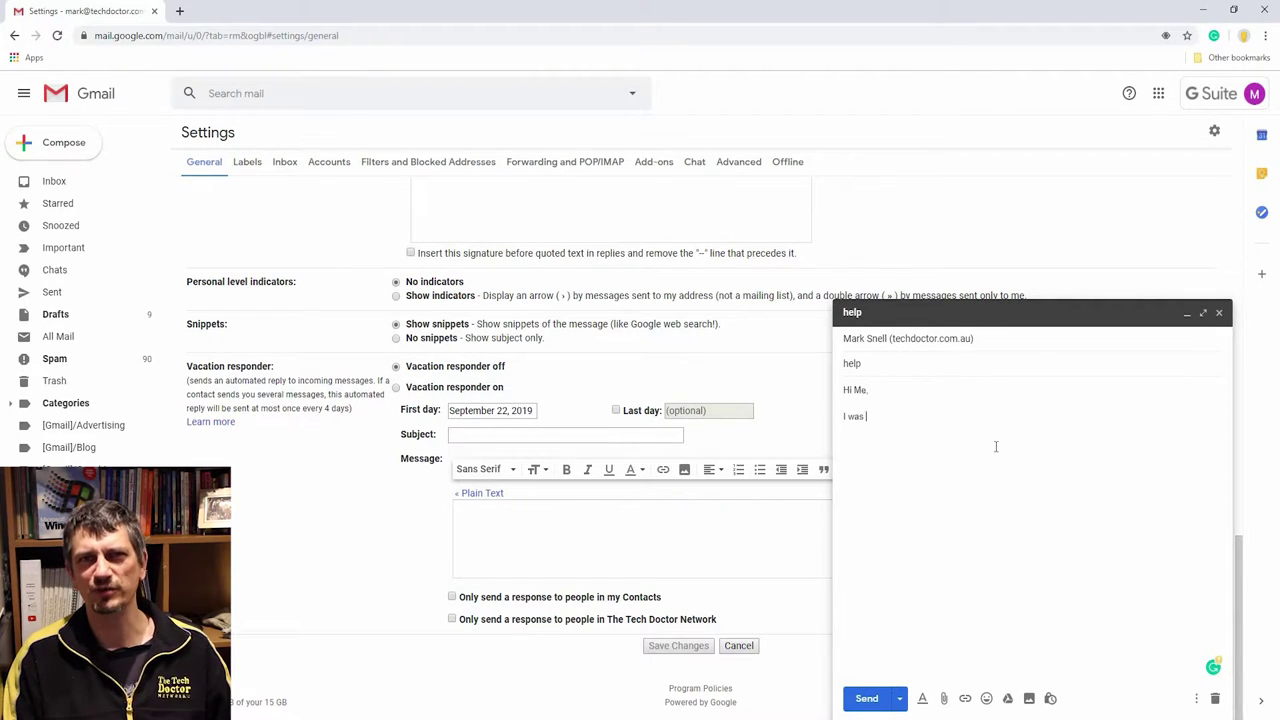
pyautogui.write('g if you would be able to')
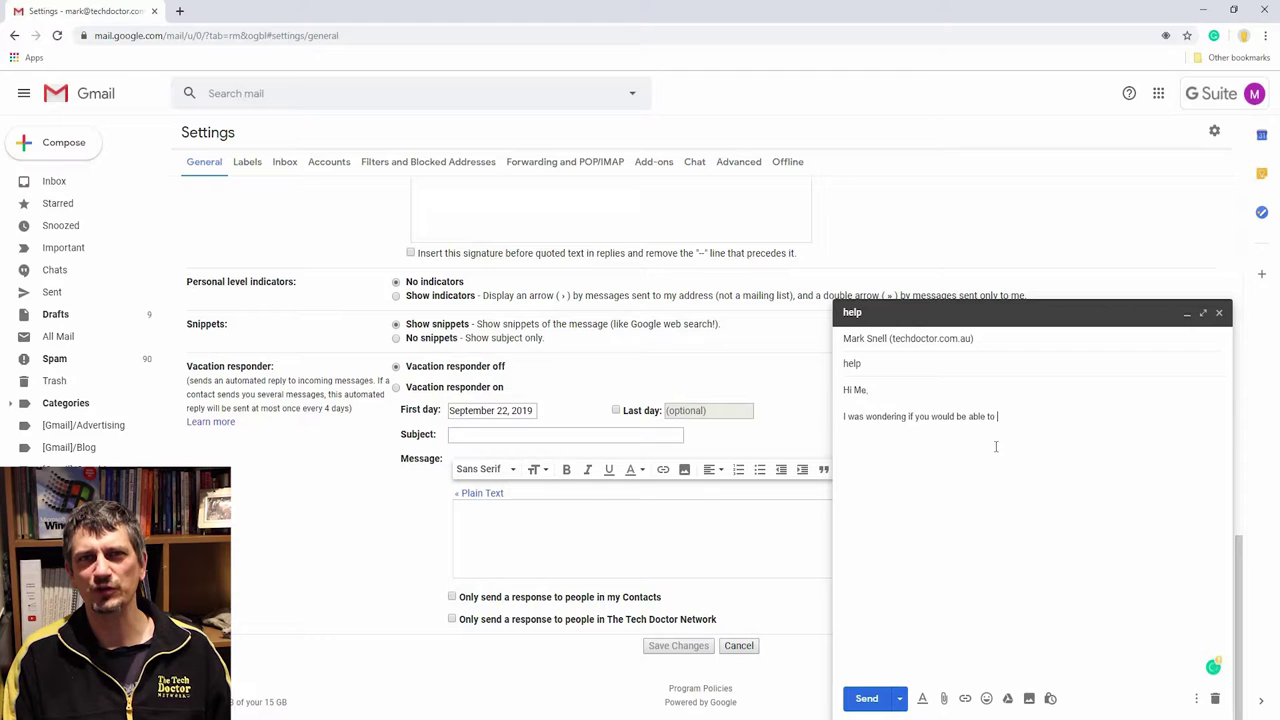
pyautogui.write(' me with')
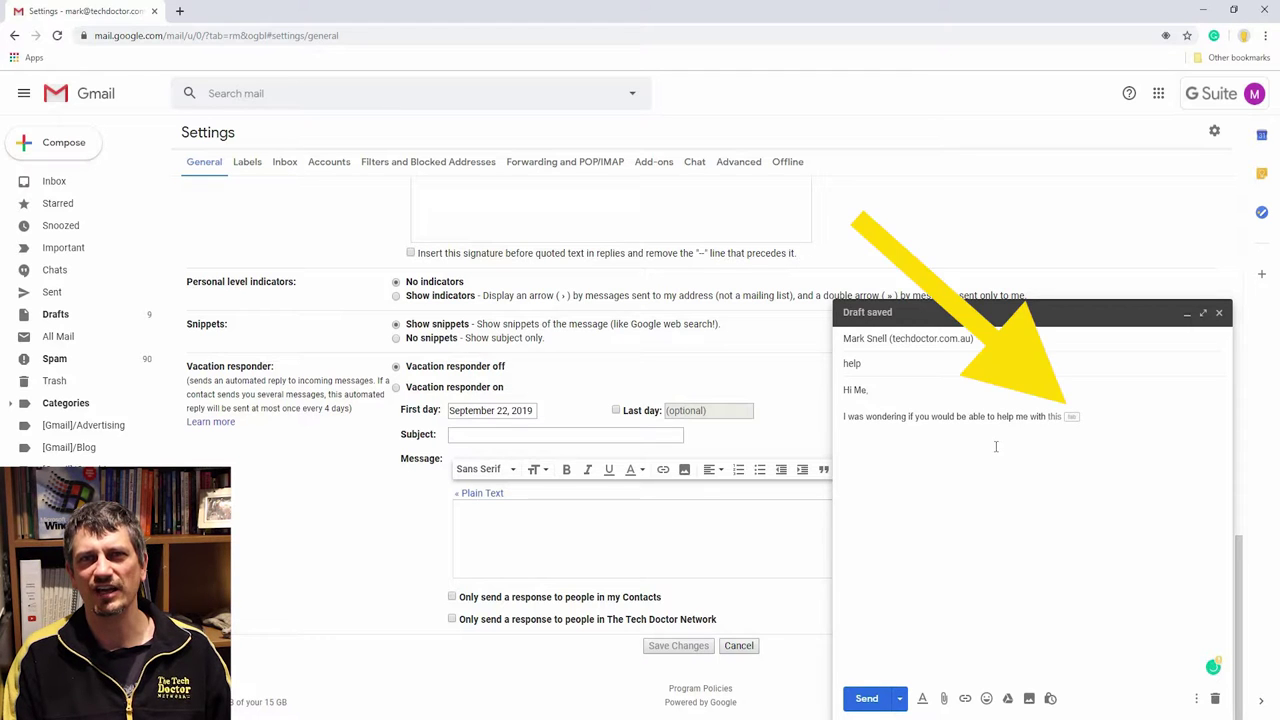
pyautogui.press('Tab')
pyautogui.write('.')
pyautogui.press('Return')
pyautogui.press('Return')
pyautogui.write('It looks li')
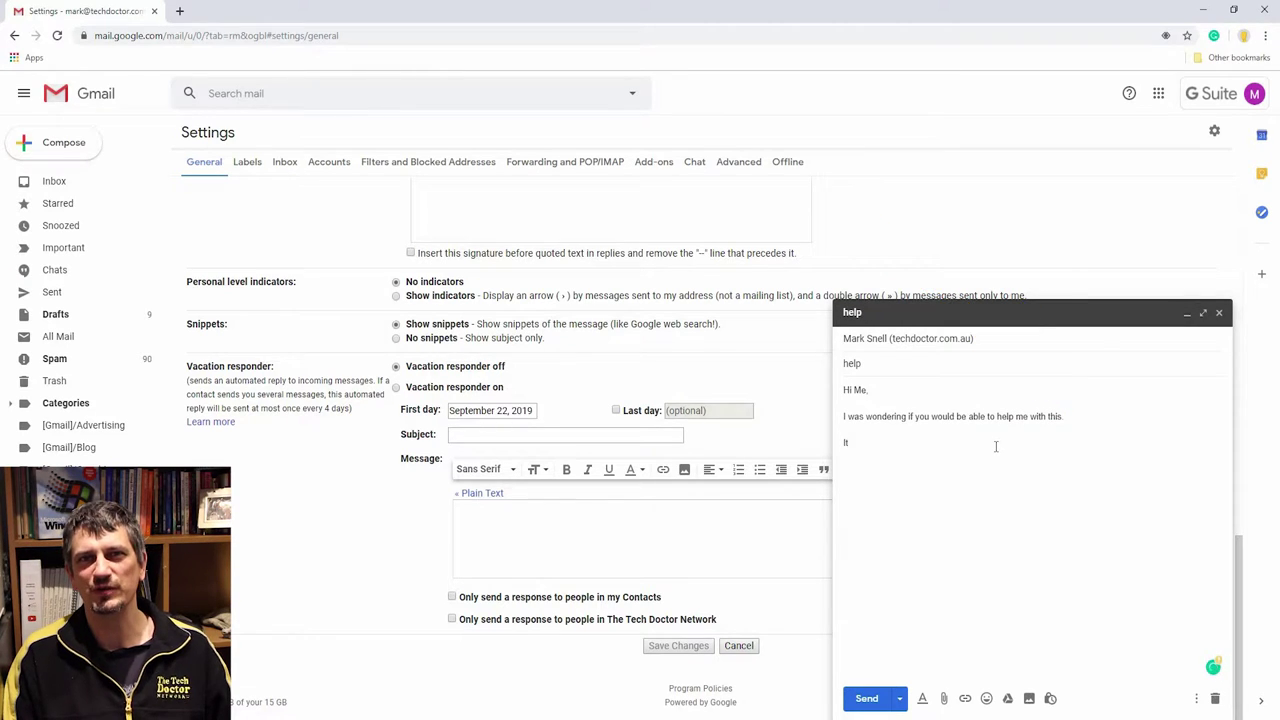
pyautogui.write('ke it would be something you would be')
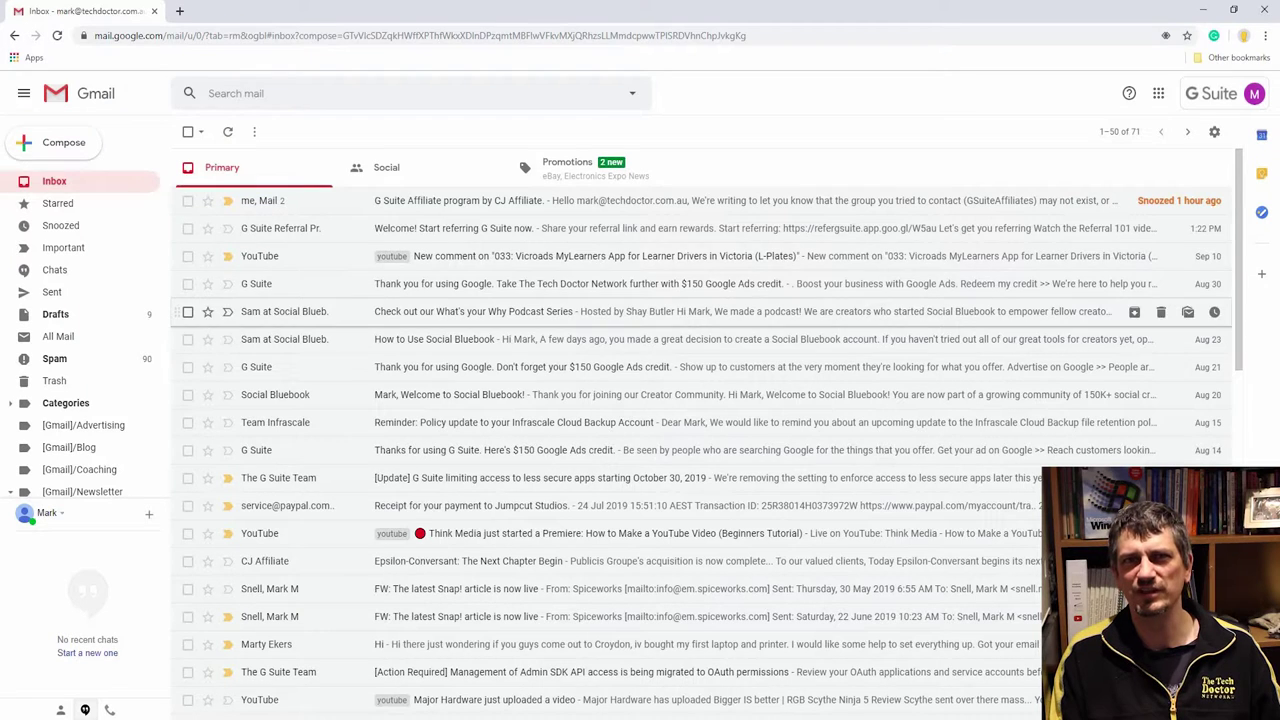
# Step: In General settings, choose a longer Undo Send cancellation period
pyautogui.click(1214, 132)
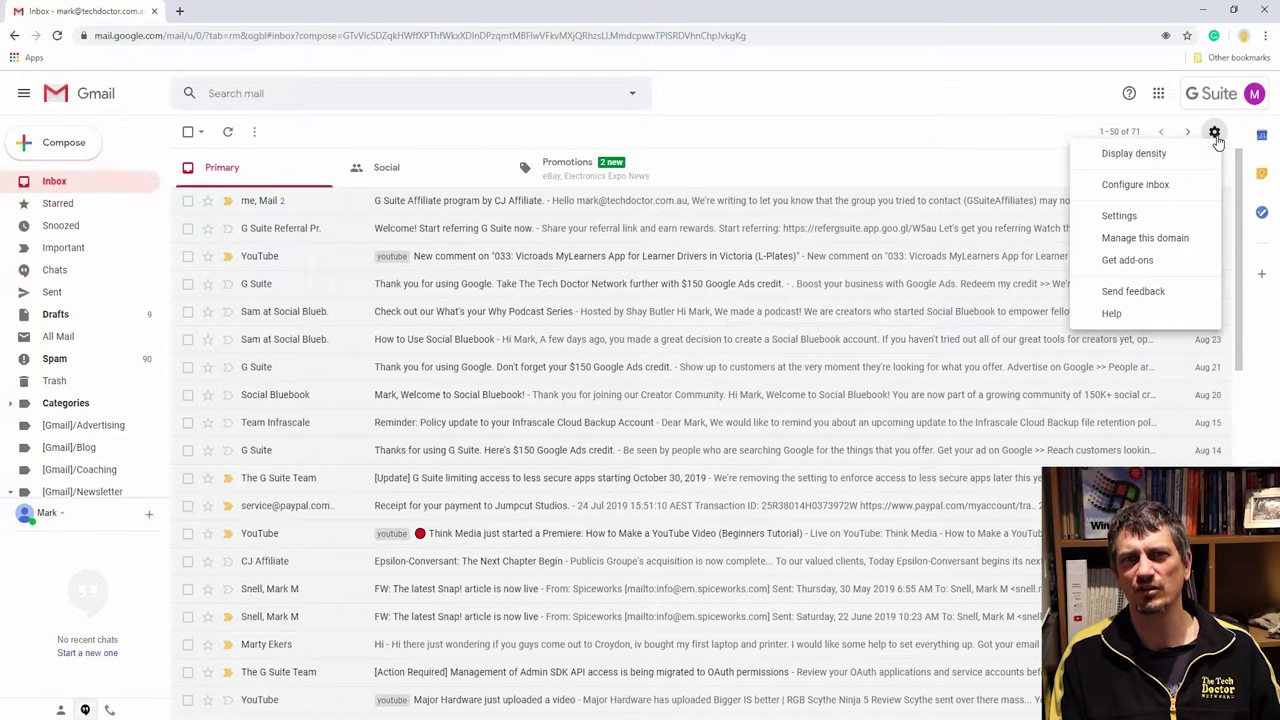
pyautogui.click(1148, 216)
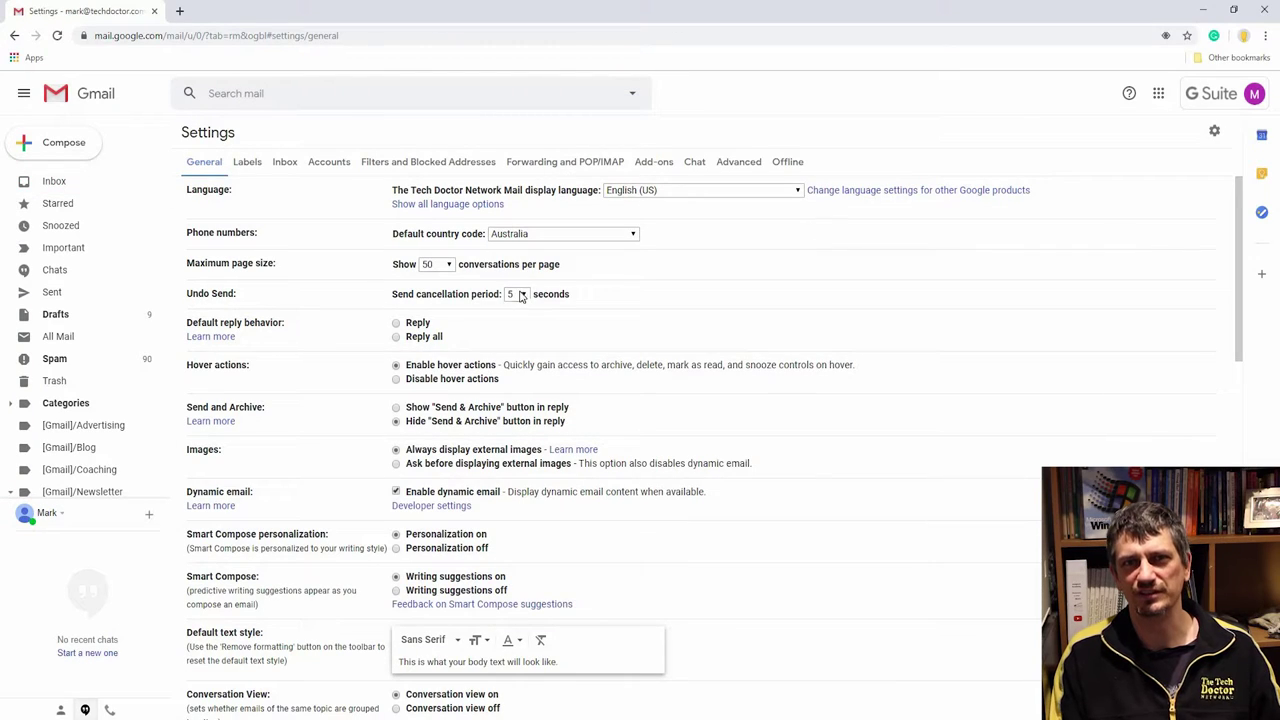
pyautogui.click(516, 294)
pyautogui.click(516, 341)
# Step: Save the settings, then send the help draft and undo the send
pyautogui.scroll(-15, 640, 450)
pyautogui.click(677, 645)
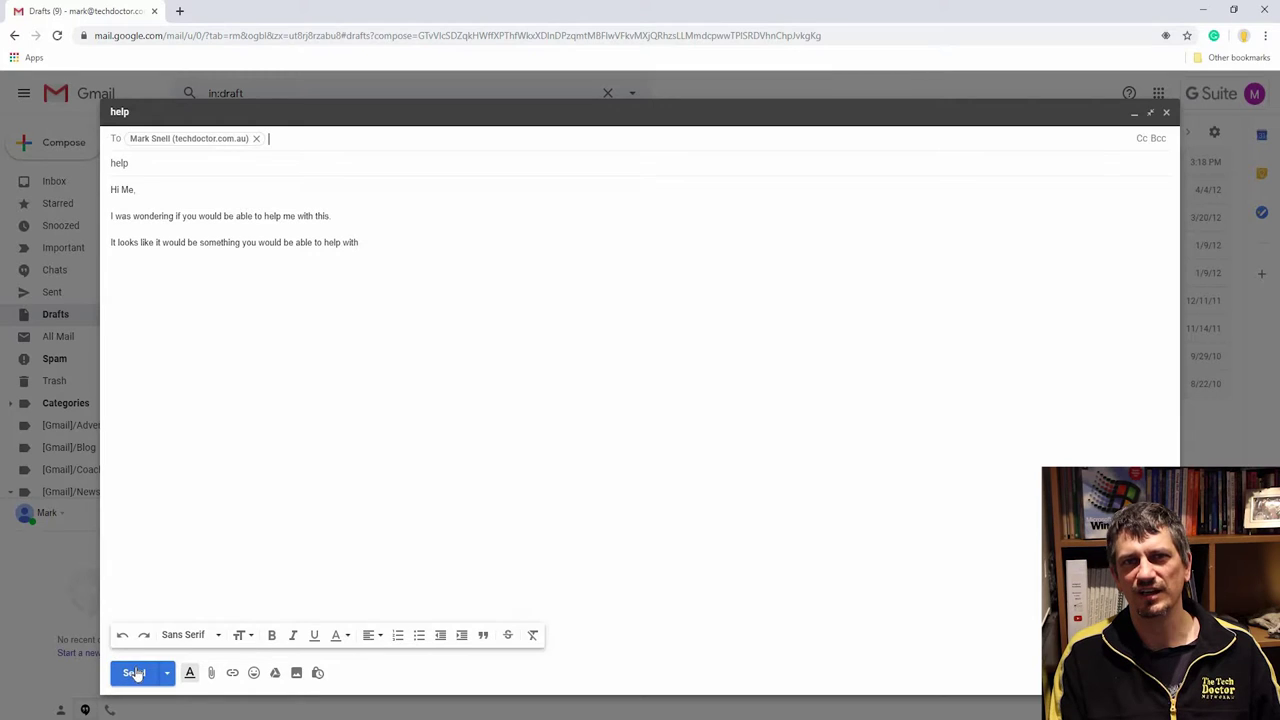
pyautogui.click(135, 675)
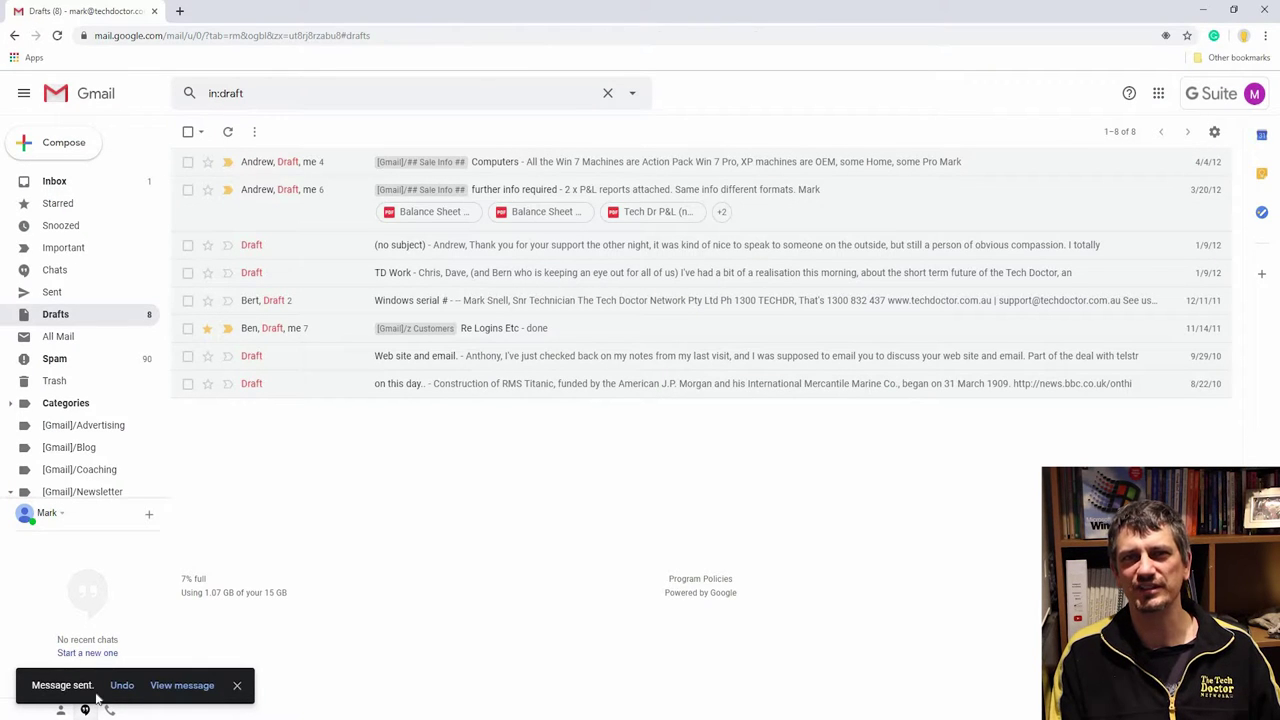
pyautogui.click(121, 686)
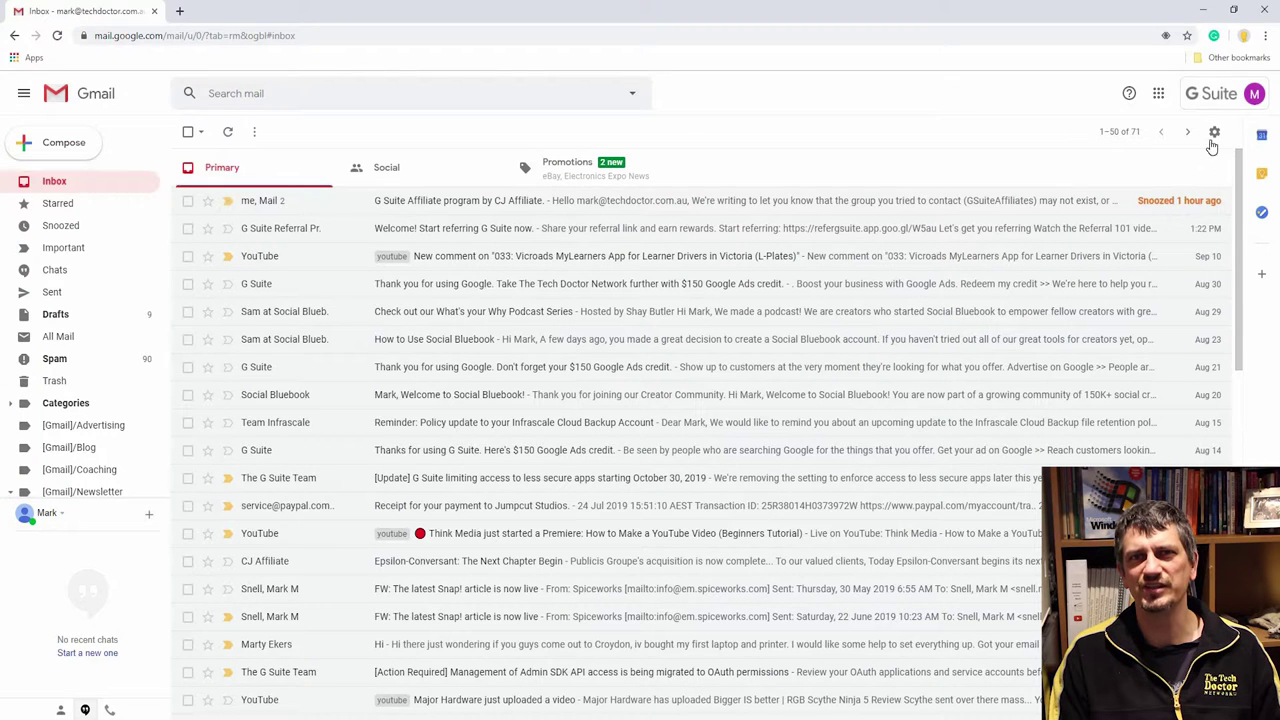
# Step: Save the YouTube channel signature in Settings and compose a new message that includes it
pyautogui.click(1214, 132)
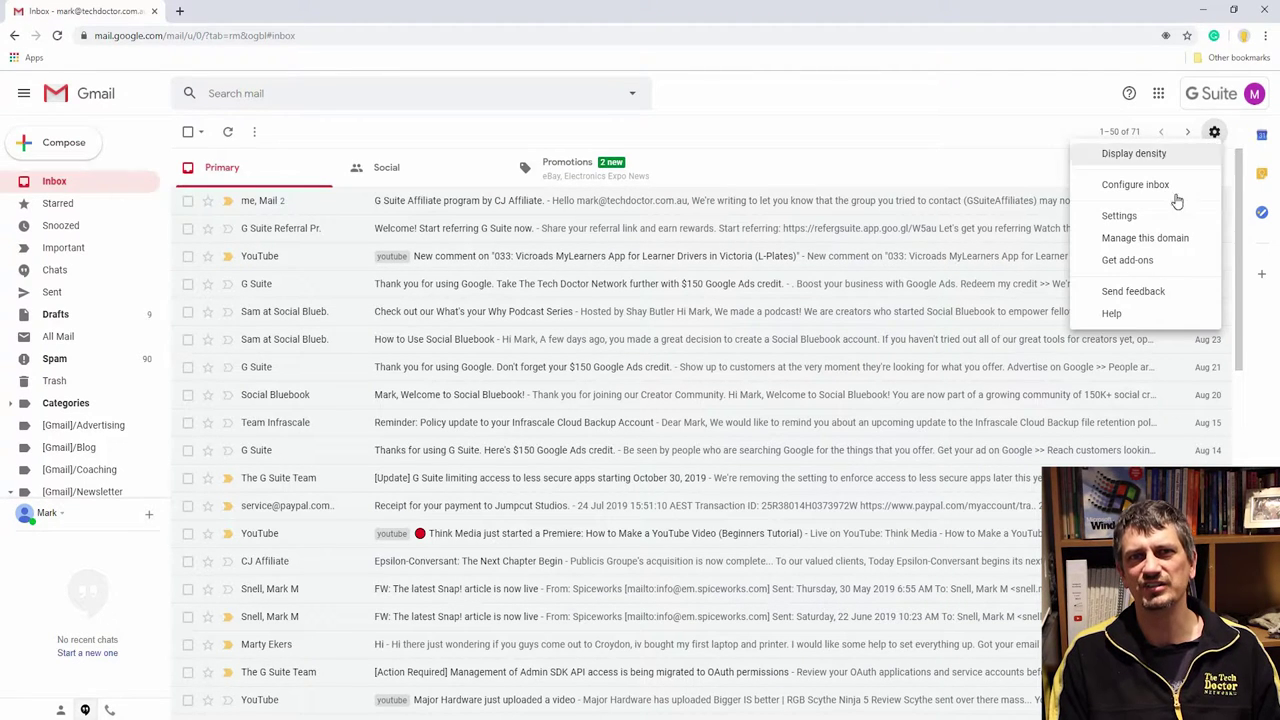
pyautogui.click(1164, 237)
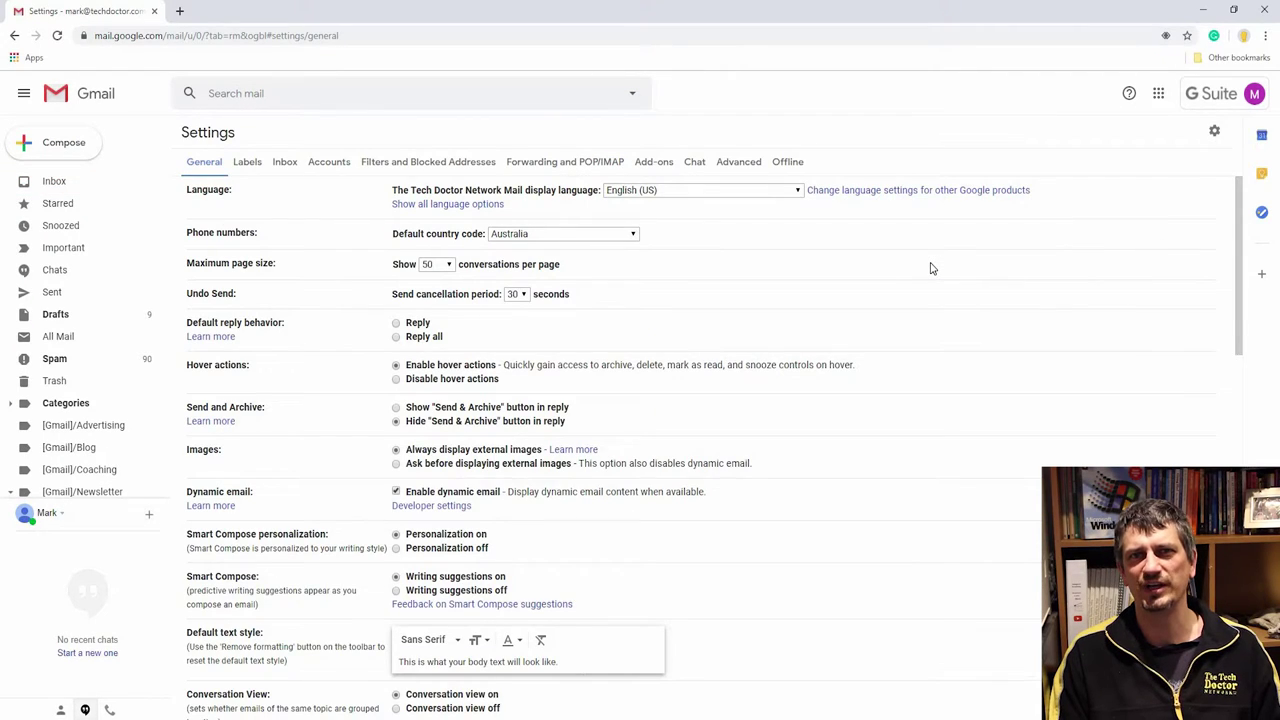
pyautogui.scroll(-8, 930, 268)
pyautogui.scroll(-1, 930, 268)
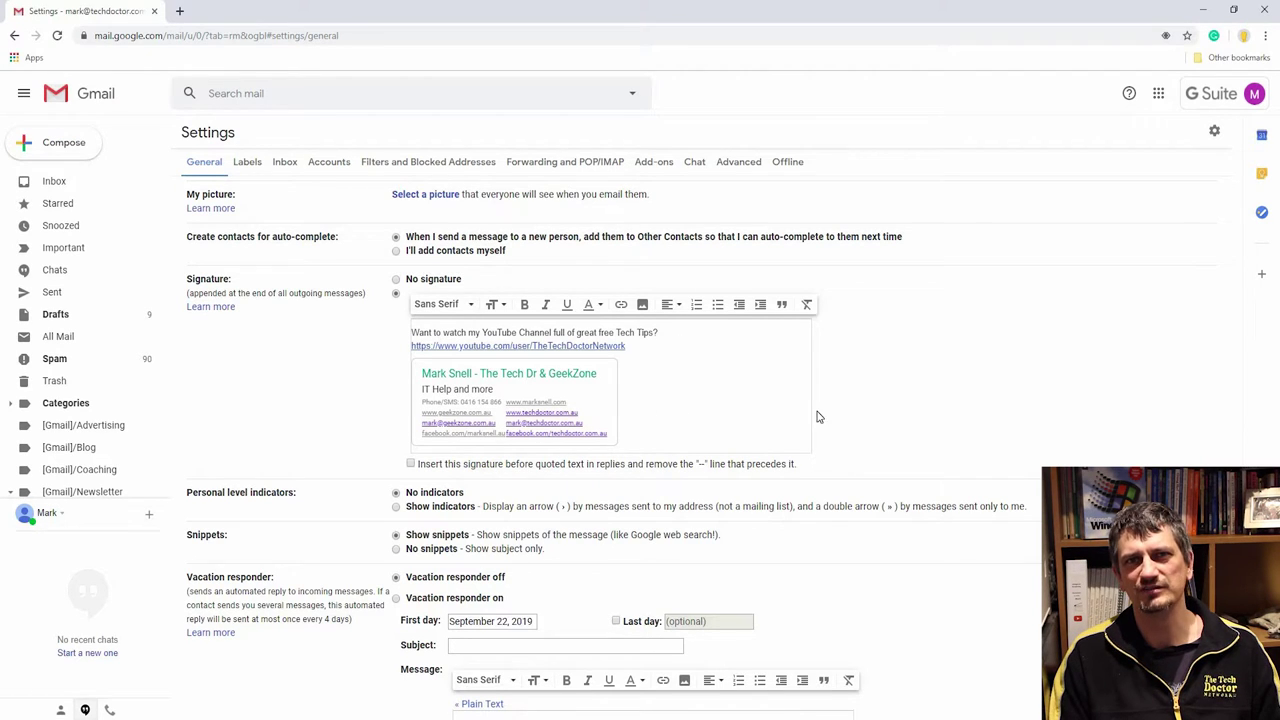
pyautogui.scroll(-3, 816, 417)
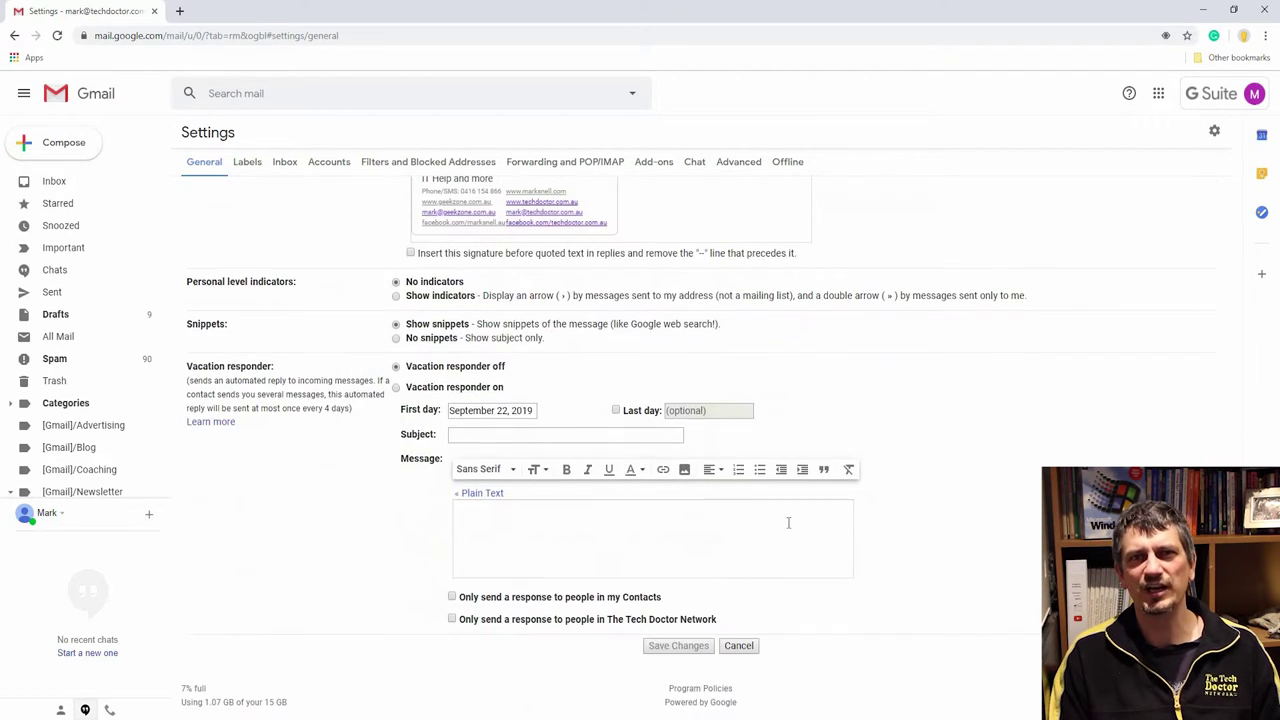
pyautogui.click(668, 646)
pyautogui.click(57, 140)
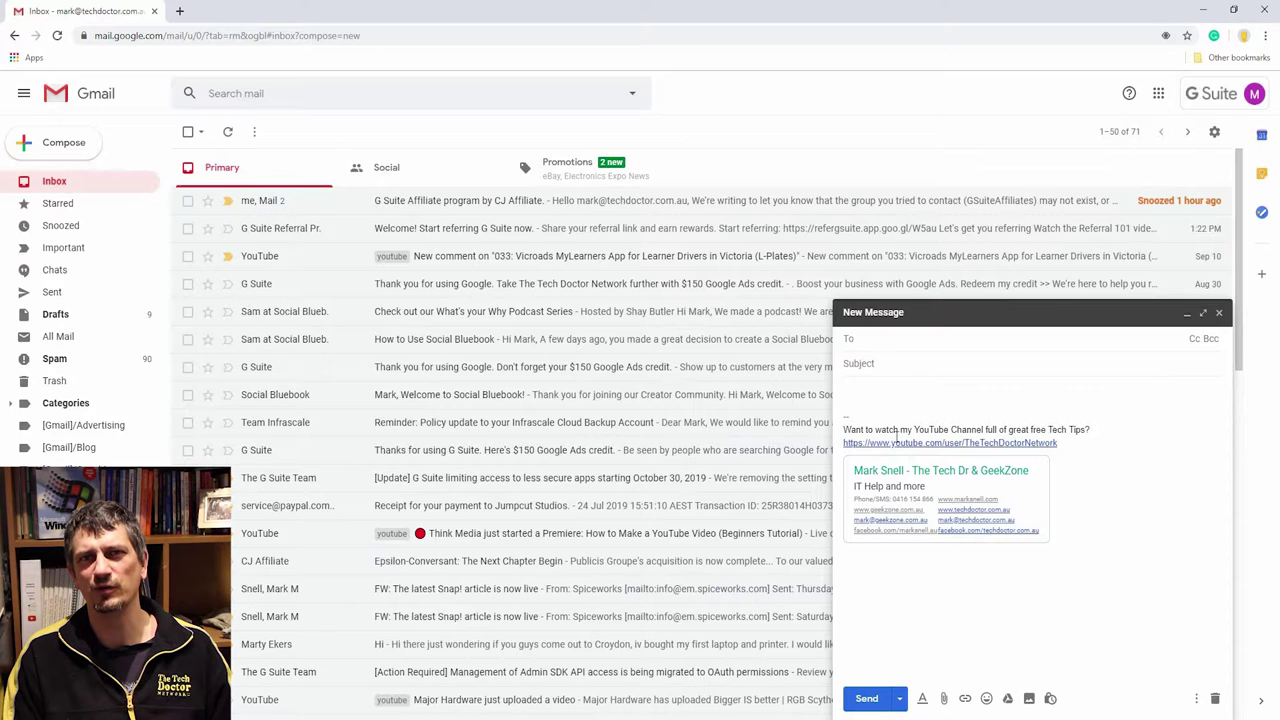
# Step: Highlight the whole signature block in the new message, then deselect it
pyautogui.moveTo(843, 414); pyautogui.dragTo(951, 601)
pyautogui.click(1133, 565)
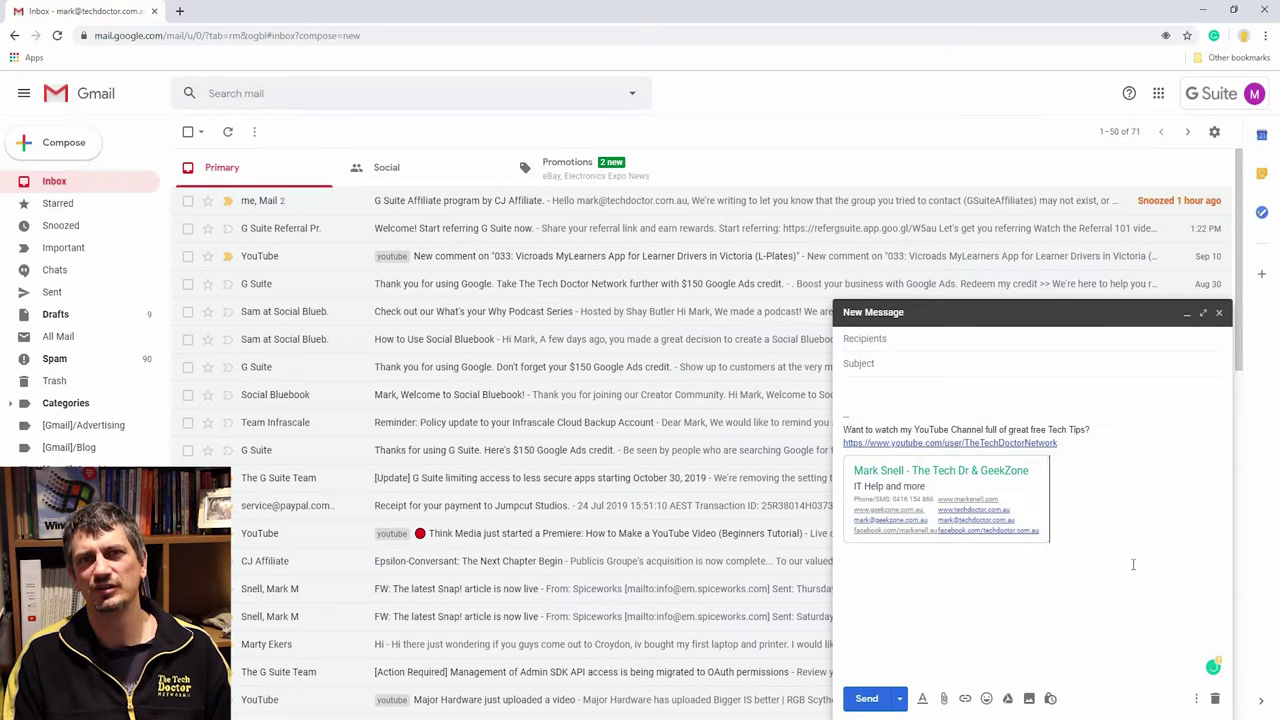